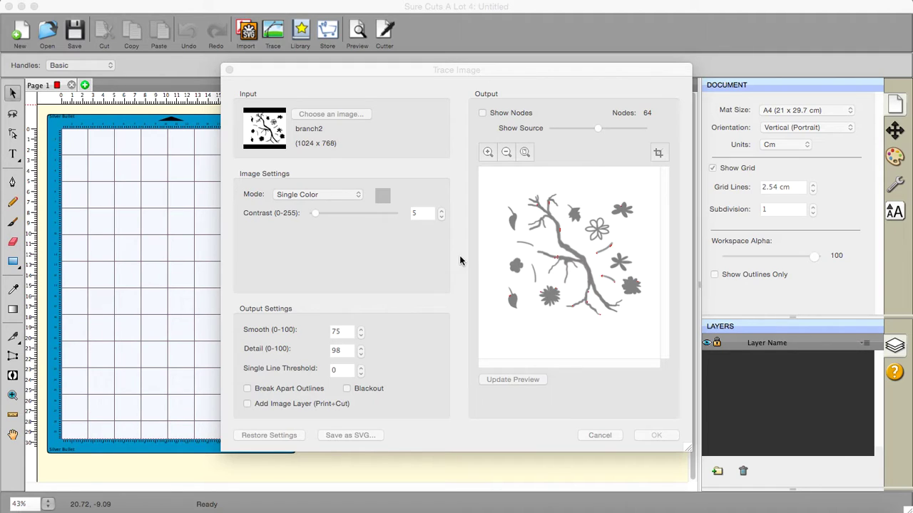
# Step: Dismiss the file chooser without picking an image
pyautogui.click(333, 114)
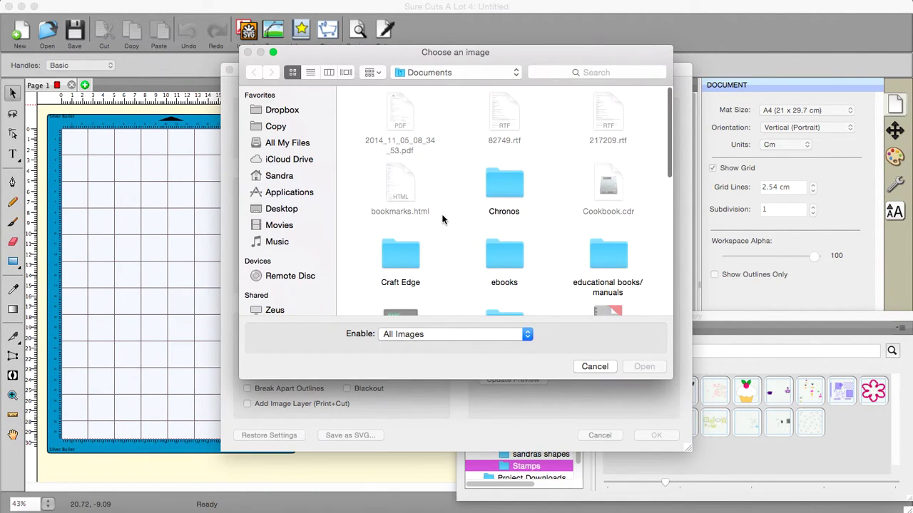
pyautogui.scroll(-2, 442, 220)
pyautogui.scroll(2, 442, 220)
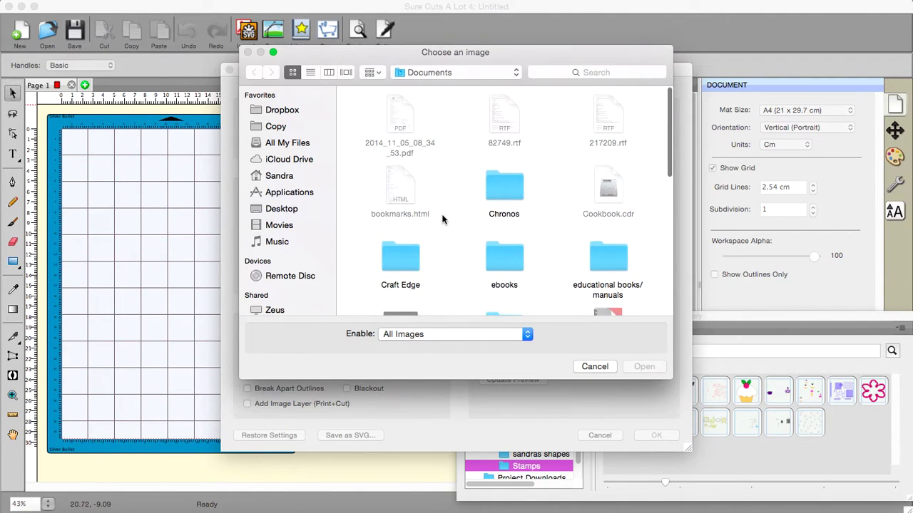
pyautogui.click(595, 367)
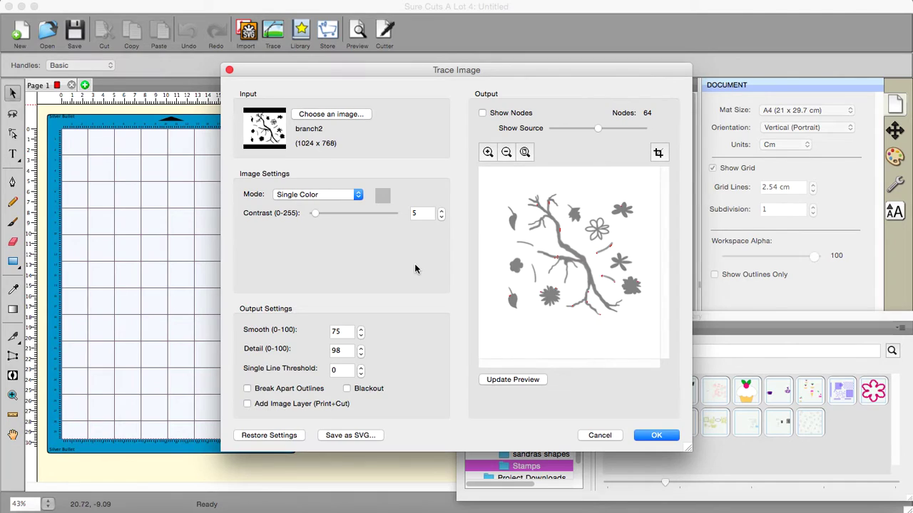
# Step: Trace in black at contrast 37 with Blackout on so the branch fills solid
pyautogui.click(381, 198)
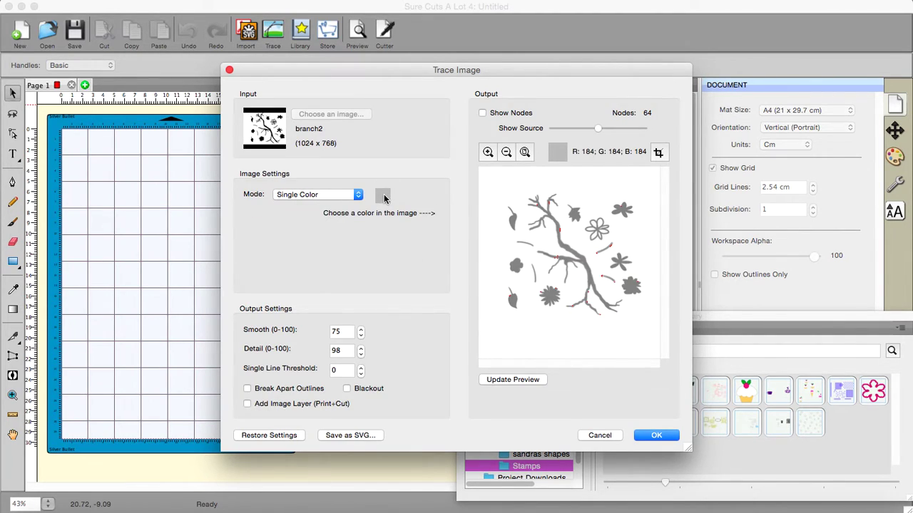
pyautogui.click(513, 224)
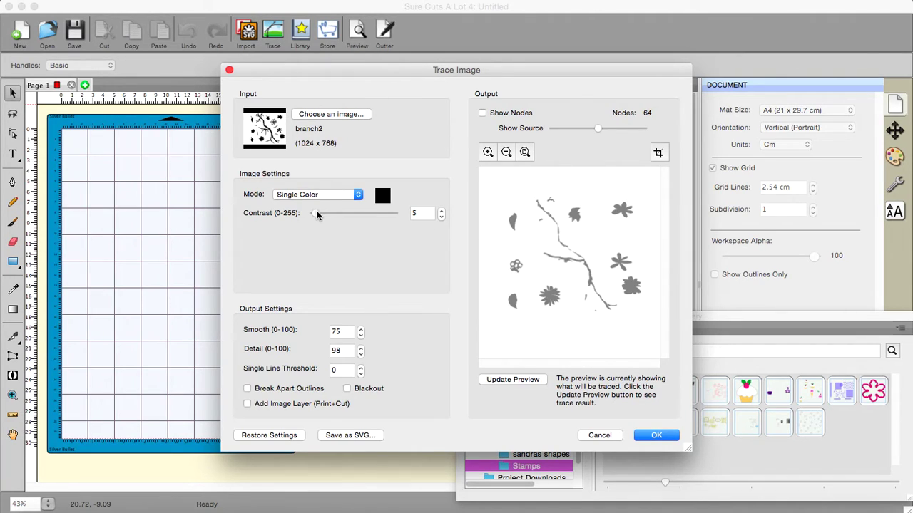
pyautogui.moveTo(317, 215); pyautogui.dragTo(328, 216)
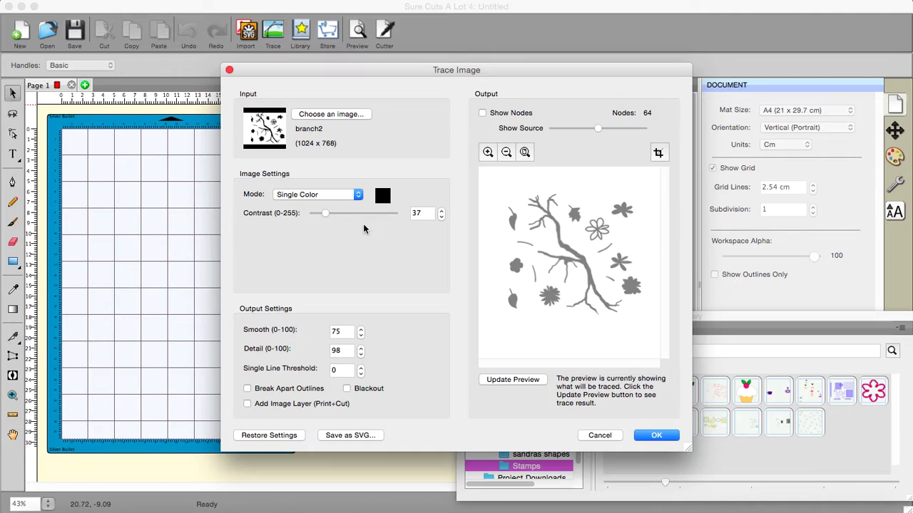
pyautogui.click(511, 382)
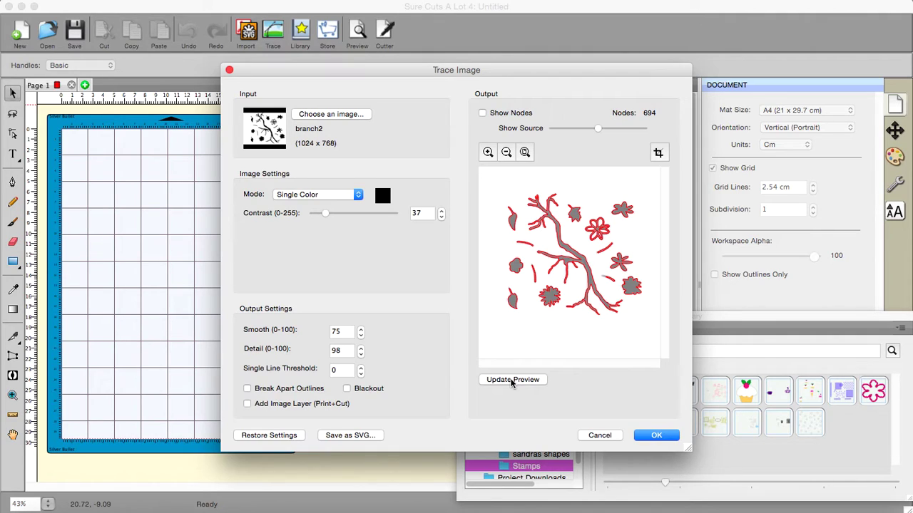
pyautogui.click(347, 389)
# Step: Accept the trace onto the mat and set the branch's fill to None
pyautogui.click(653, 437)
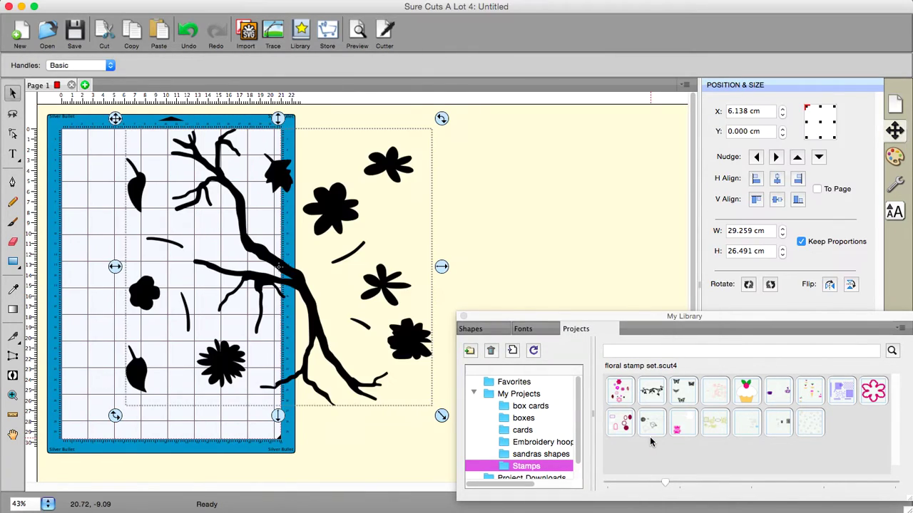
pyautogui.click(464, 316)
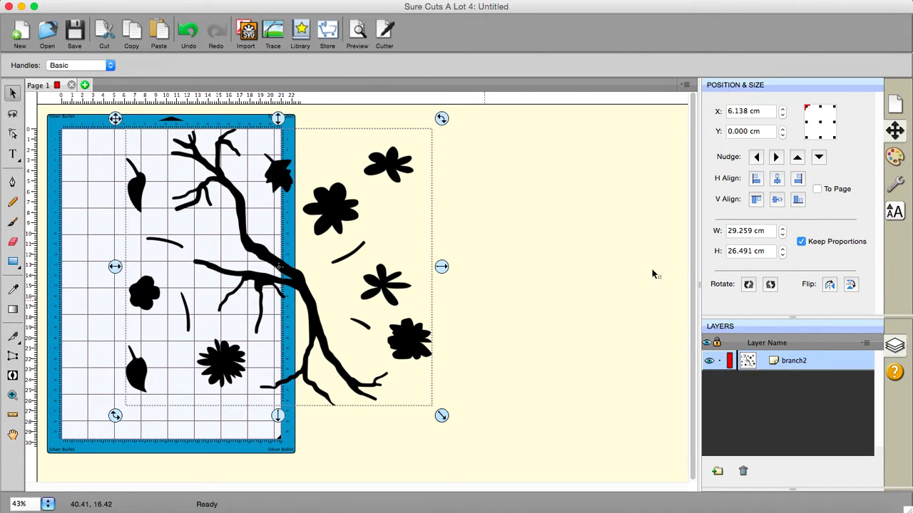
pyautogui.click(891, 161)
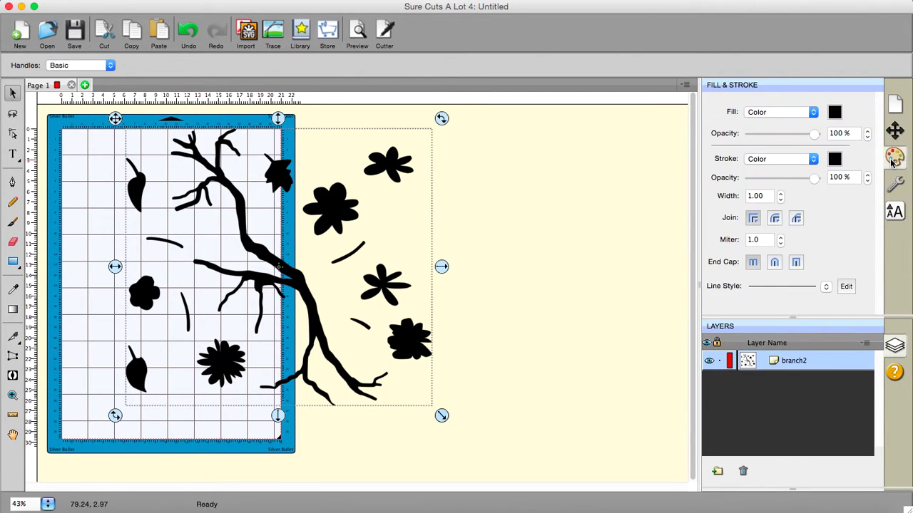
pyautogui.click(812, 112)
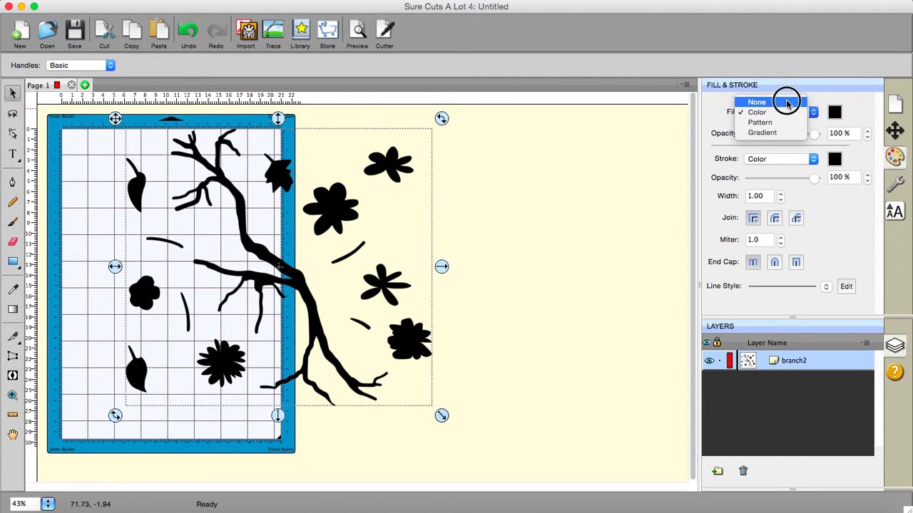
pyautogui.click(756, 102)
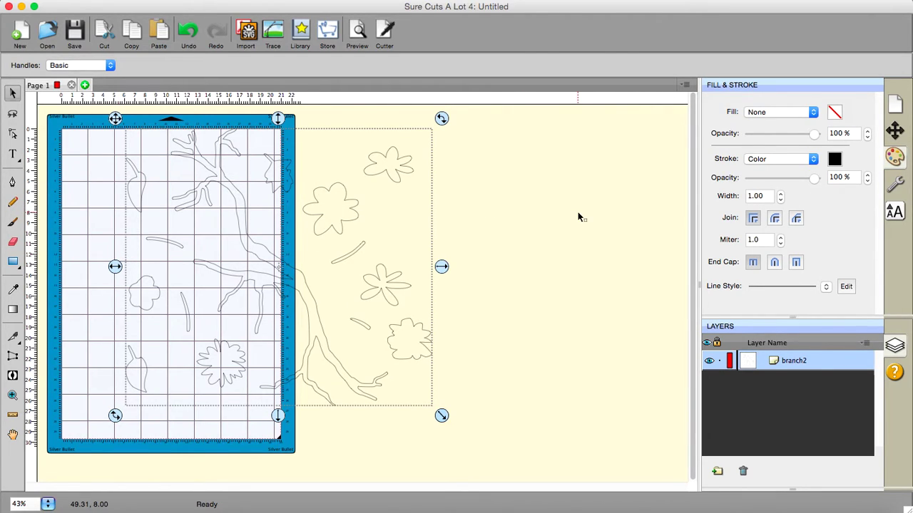
pyautogui.click(228, 1)
# Step: Break the traced branch apart and simplify all shapes at threshold 89, down to 383 nodes
pyautogui.rightClick(366, 253)
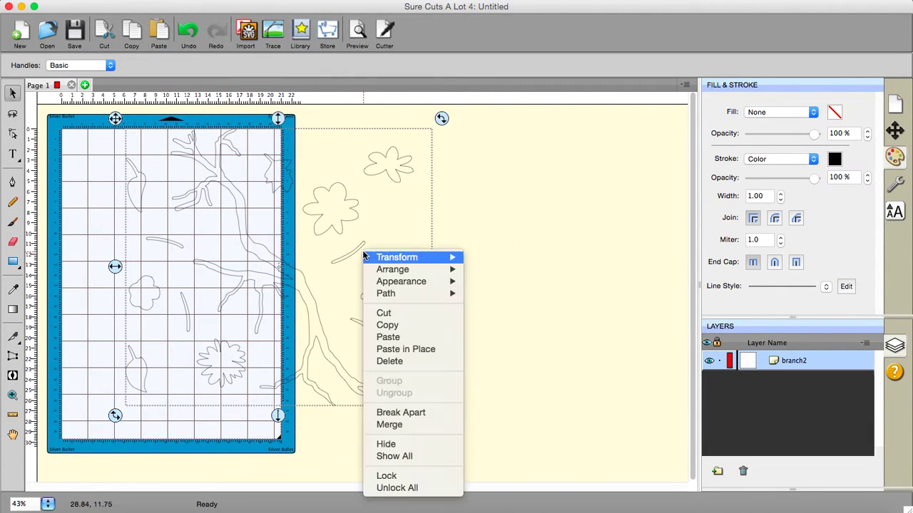
pyautogui.click(393, 412)
pyautogui.click(472, 388)
pyautogui.click(103, 121)
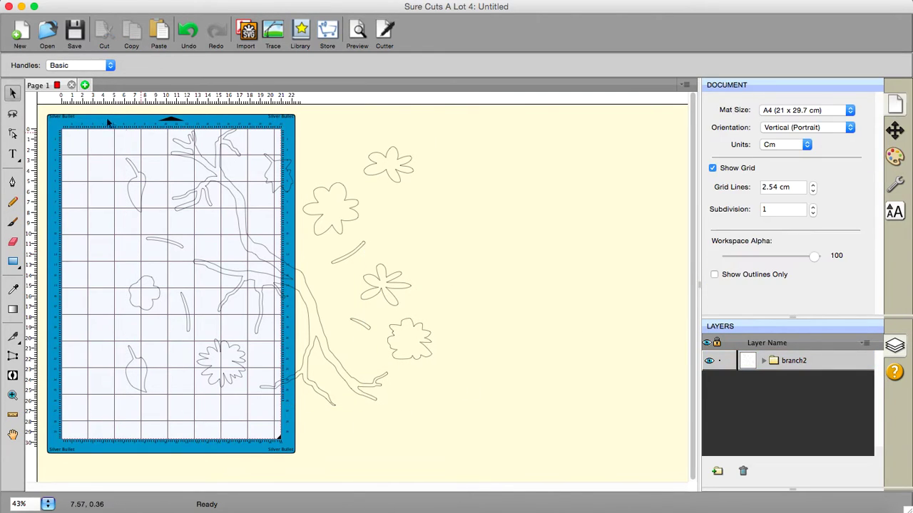
pyautogui.moveTo(75, 110); pyautogui.dragTo(506, 458)
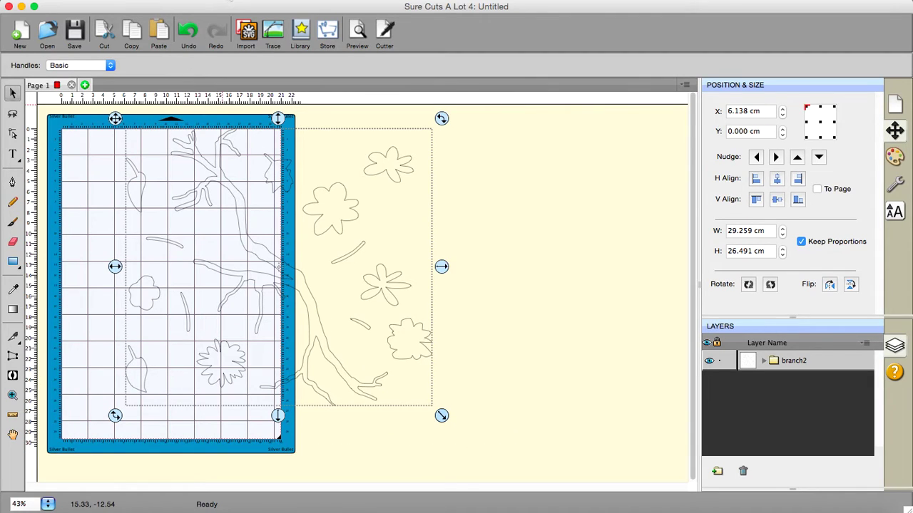
pyautogui.click(235, 0)
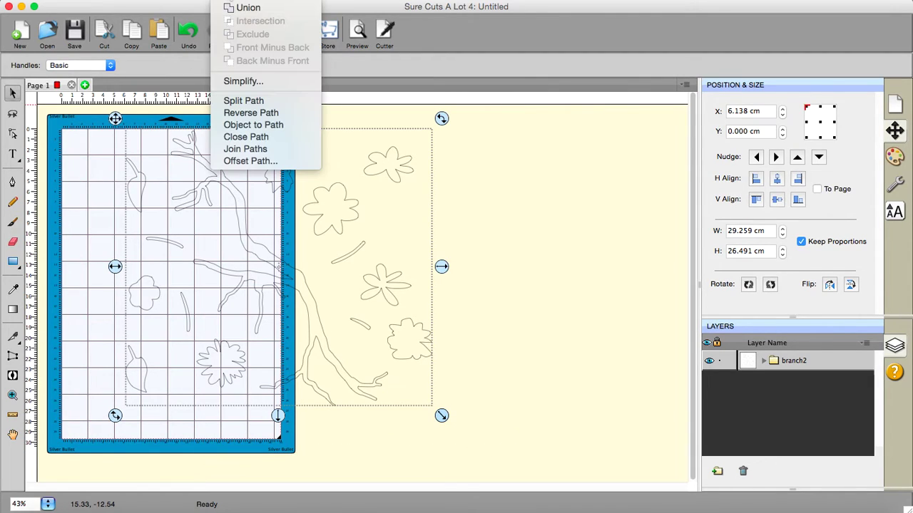
pyautogui.click(240, 82)
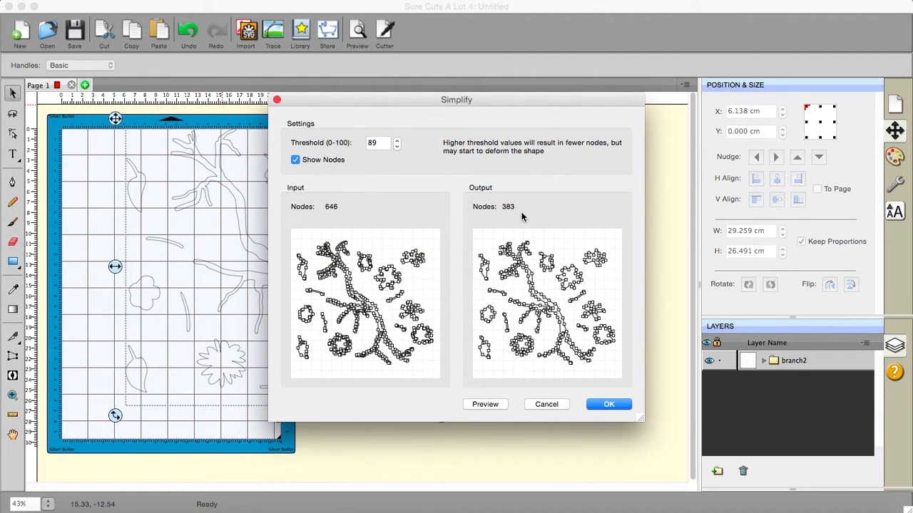
pyautogui.click(606, 404)
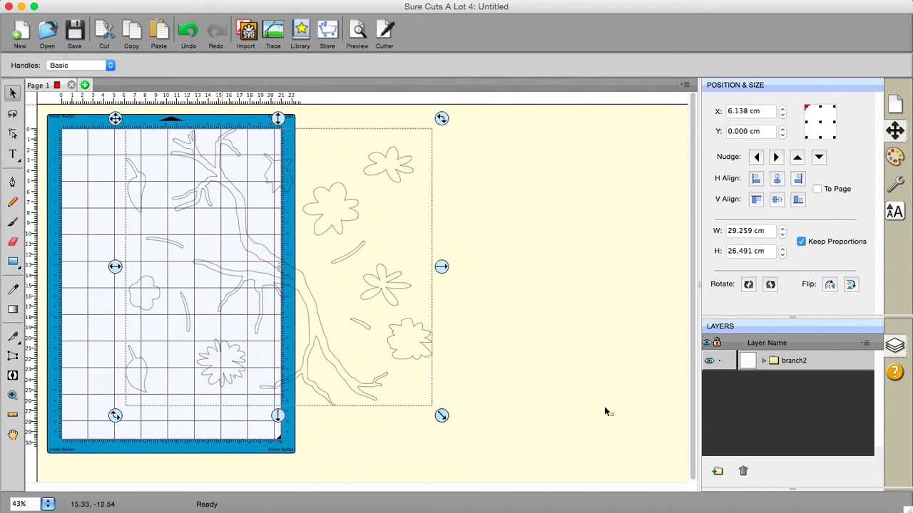
# Step: Simplify all the shapes a second time, reducing them to 368 nodes
pyautogui.click(539, 326)
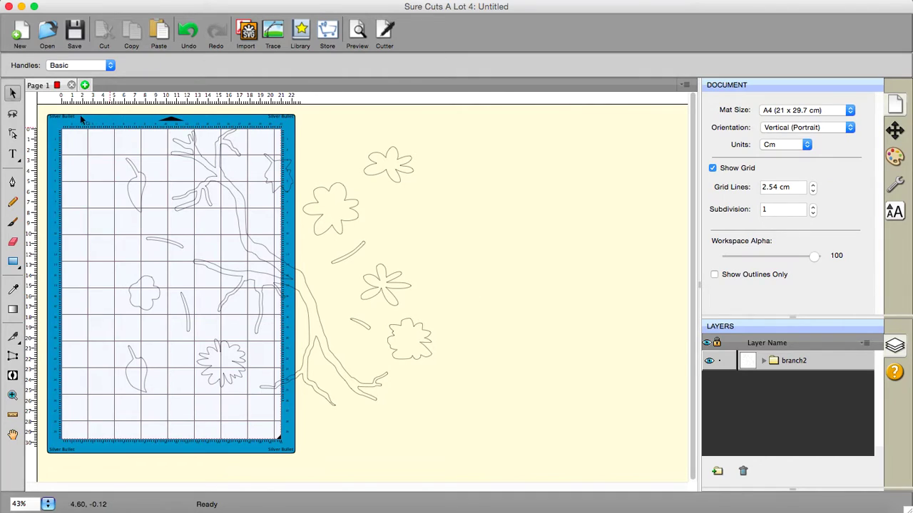
pyautogui.moveTo(71, 112); pyautogui.dragTo(481, 455)
pyautogui.click(236, 2)
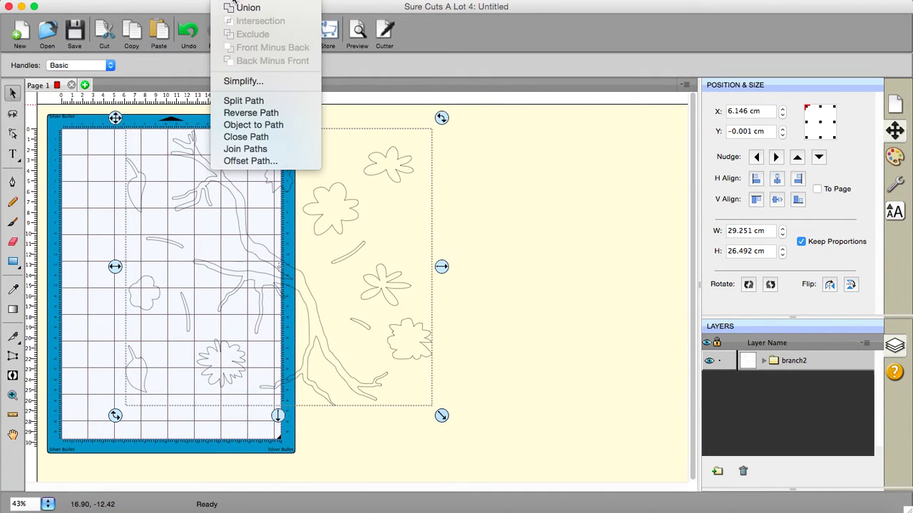
pyautogui.click(246, 80)
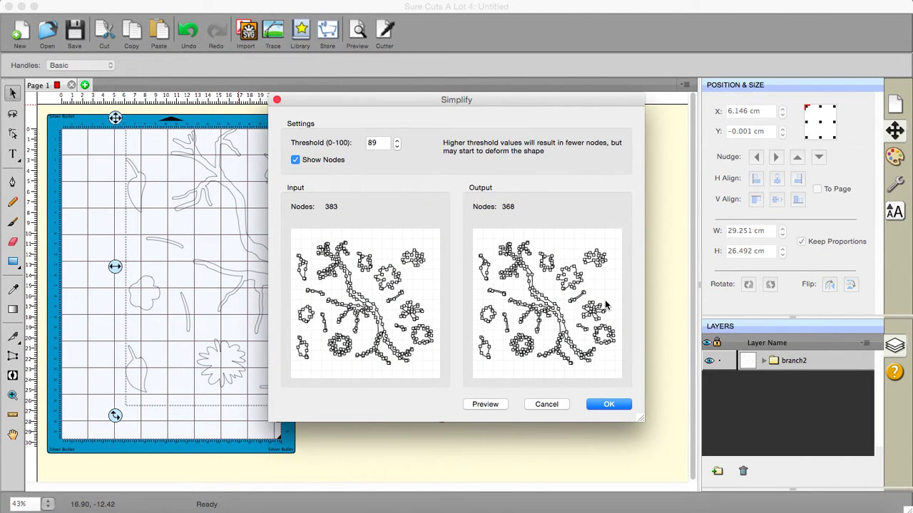
pyautogui.click(608, 404)
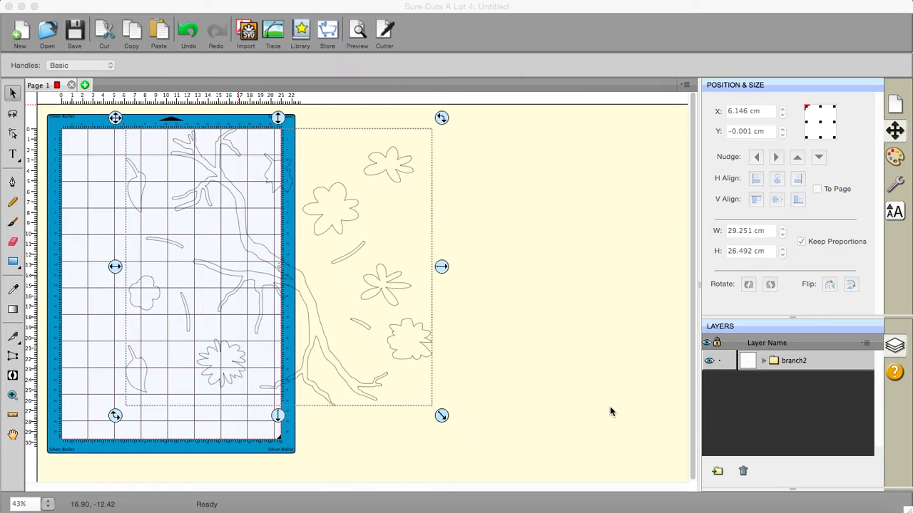
pyautogui.click(549, 310)
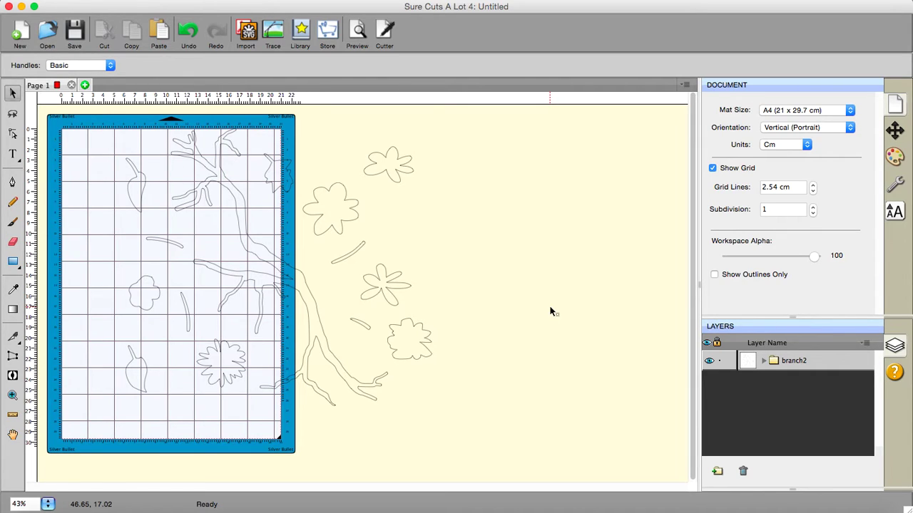
# Step: Move the loose leaves and flowers off to the right of the mat
pyautogui.moveTo(259, 134); pyautogui.dragTo(475, 402)
pyautogui.moveTo(385, 295); pyautogui.dragTo(564, 289)
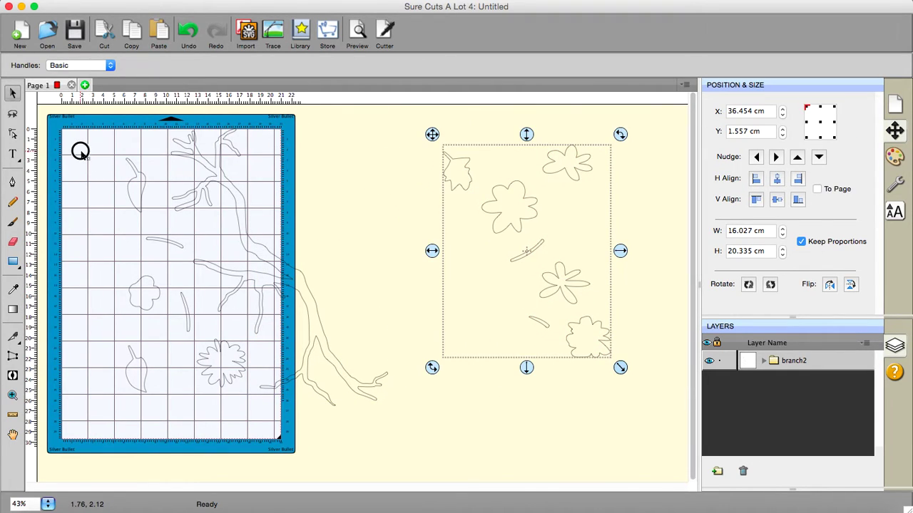
pyautogui.moveTo(78, 147); pyautogui.dragTo(265, 435)
pyautogui.moveTo(226, 368); pyautogui.dragTo(544, 403)
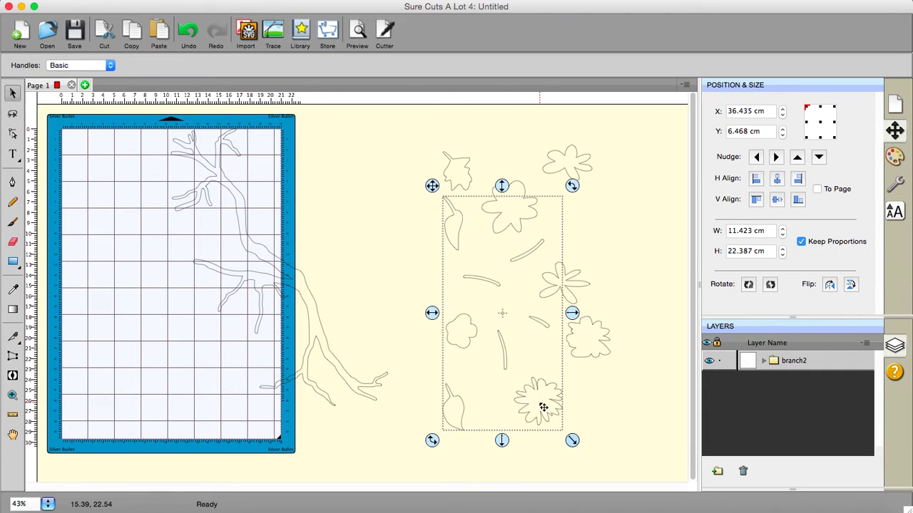
# Step: Rotate the branch sideways across the mat's left side and set a leaf at its tip
pyautogui.click(325, 321)
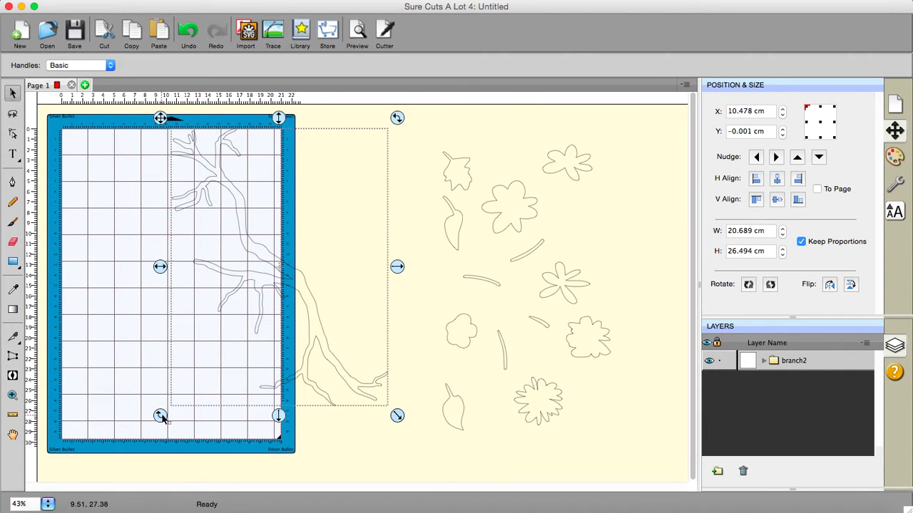
pyautogui.moveTo(161, 415); pyautogui.dragTo(306, 347)
pyautogui.moveTo(283, 266); pyautogui.dragTo(229, 253)
pyautogui.click(324, 394)
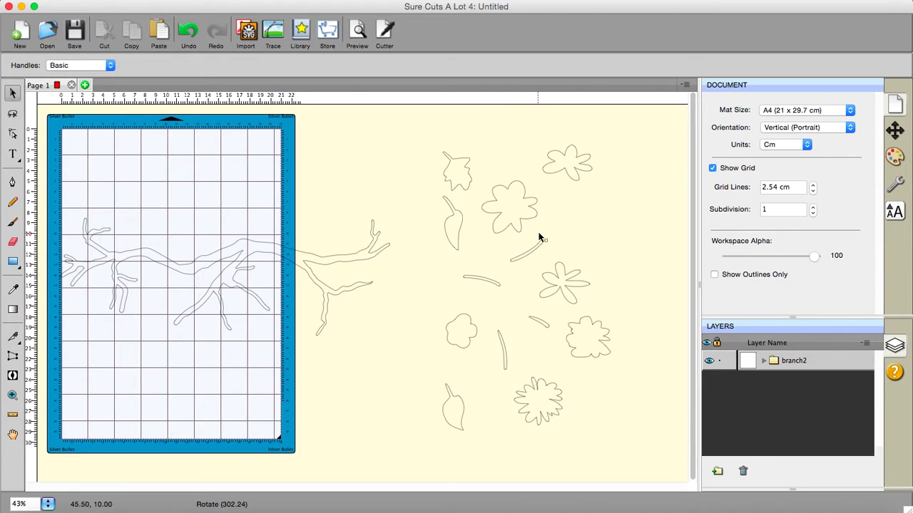
pyautogui.moveTo(457, 226); pyautogui.dragTo(356, 181)
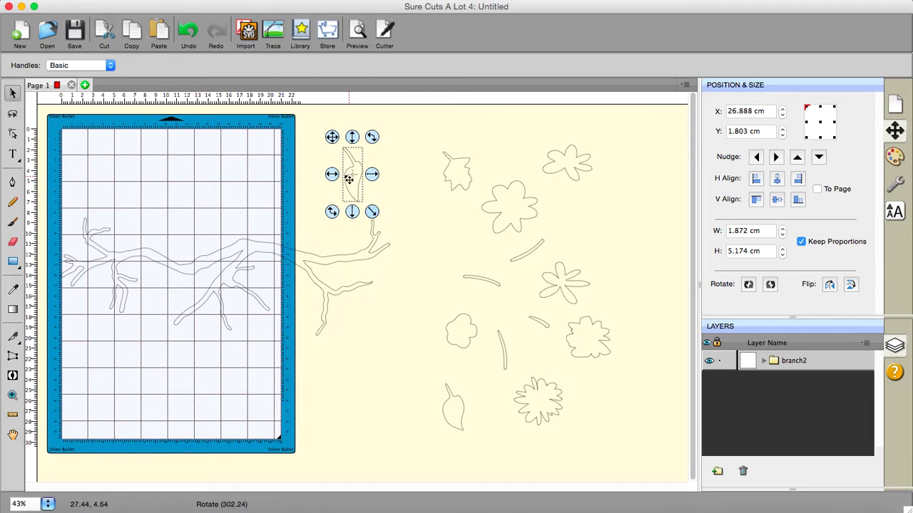
# Step: Duplicate the leaf into 7 evenly rotated clockwise copies, 51.43° apart
pyautogui.click(200, 1)
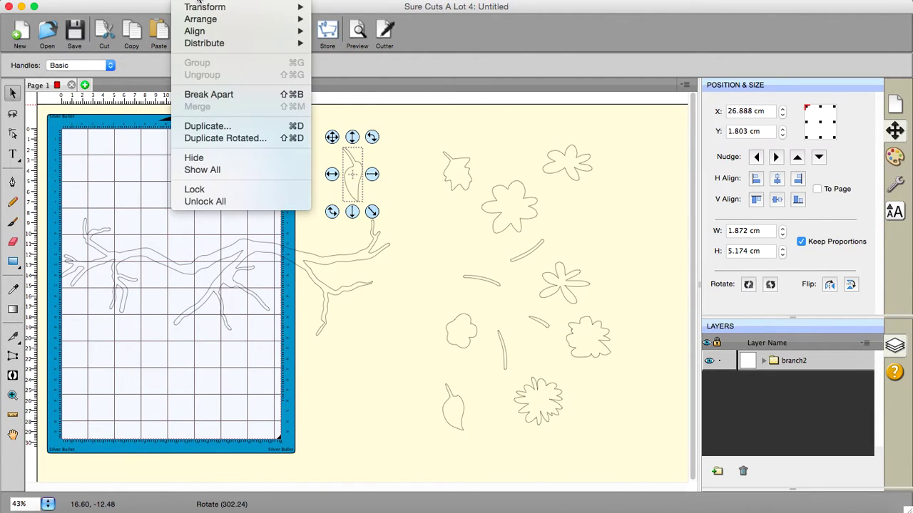
pyautogui.click(223, 143)
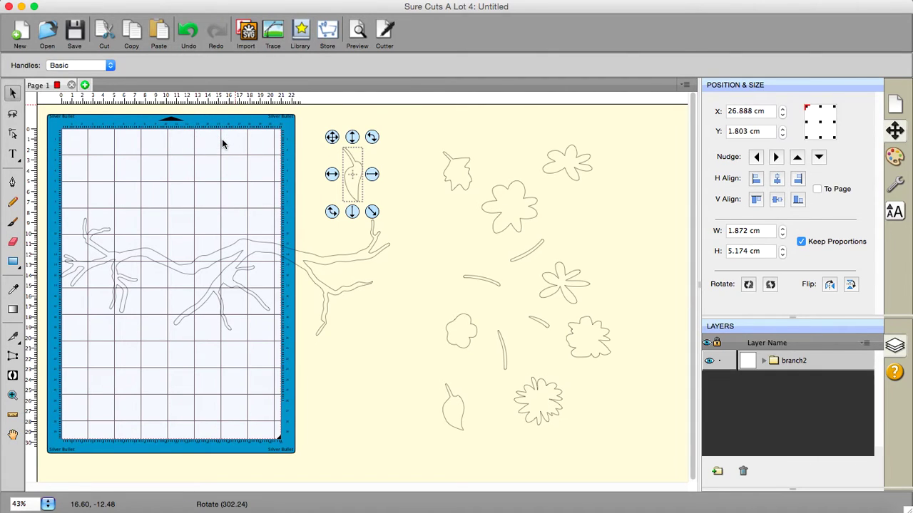
pyautogui.click(483, 191)
pyautogui.click(484, 191)
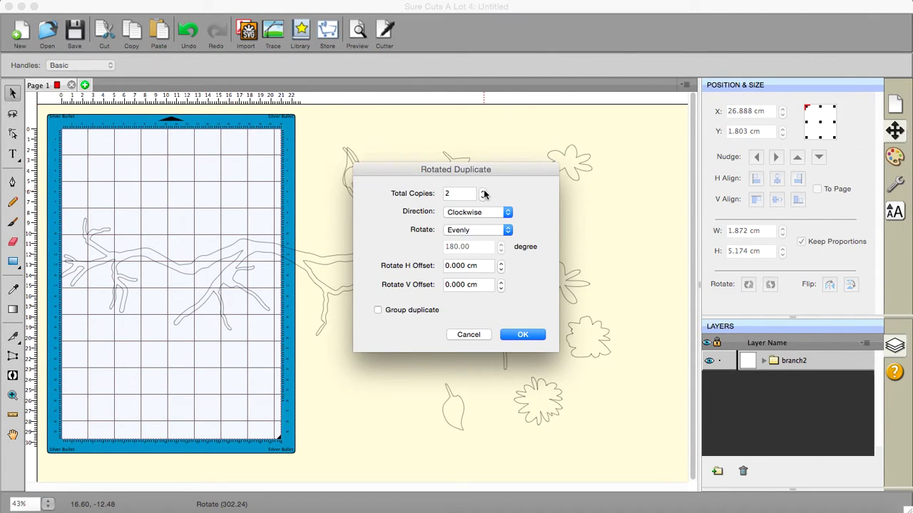
pyautogui.click(484, 191)
pyautogui.click(484, 191)
pyautogui.click(483, 191)
pyautogui.click(483, 191)
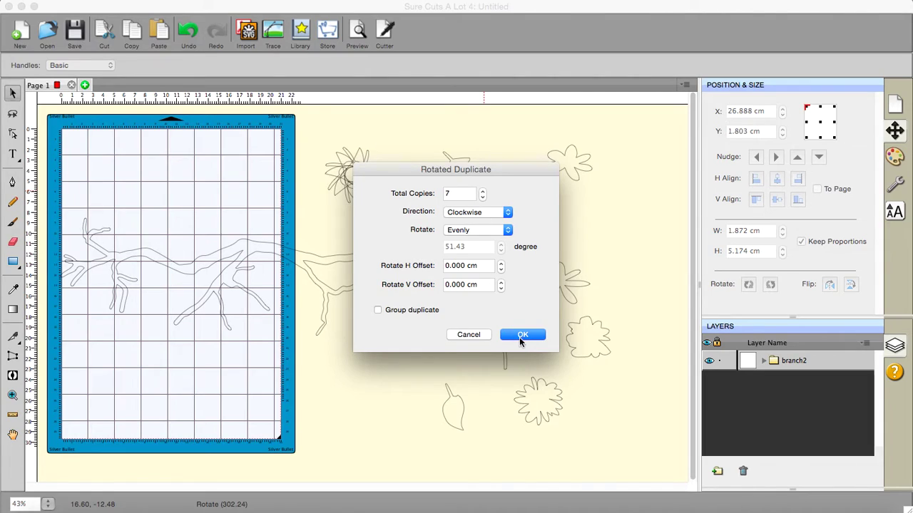
pyautogui.click(521, 336)
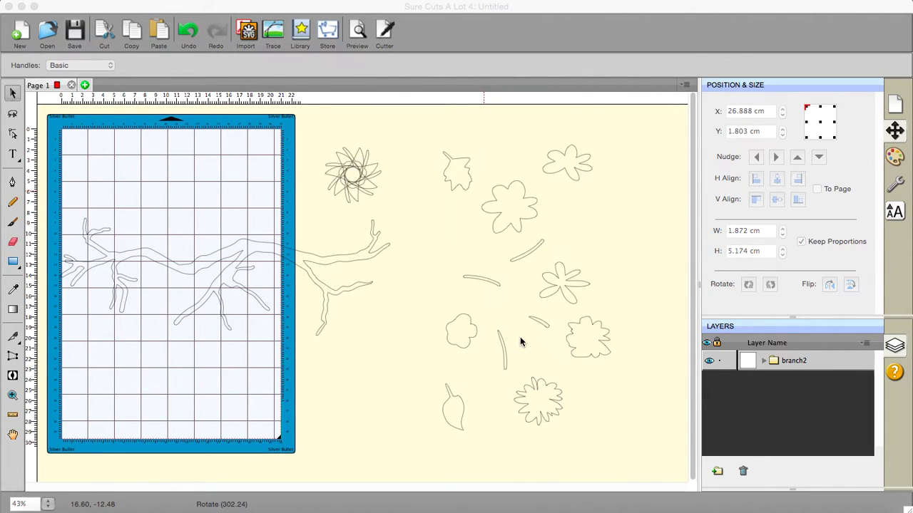
# Step: Pull five leaves out of the rotated cluster in different directions
pyautogui.moveTo(367, 183); pyautogui.dragTo(427, 408)
pyautogui.moveTo(369, 174); pyautogui.dragTo(458, 243)
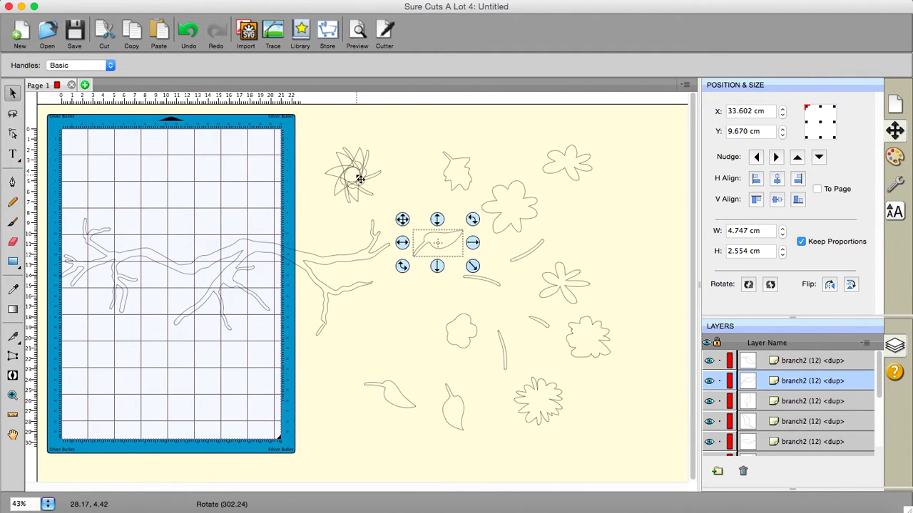
pyautogui.moveTo(360, 179); pyautogui.dragTo(271, 178)
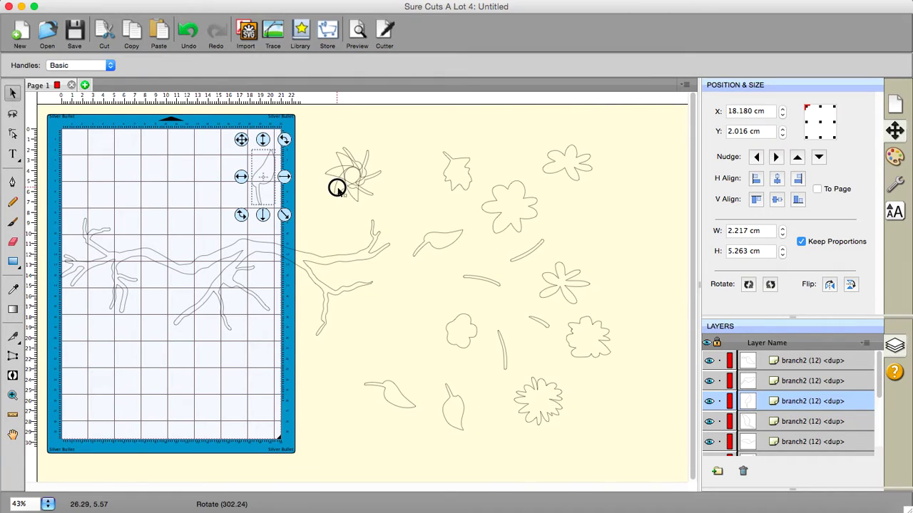
pyautogui.moveTo(336, 187); pyautogui.dragTo(399, 167)
pyautogui.moveTo(355, 185); pyautogui.dragTo(237, 360)
# Step: Arrange the separated leaves along the branch and mat, placing the maple leaf on the branch
pyautogui.moveTo(399, 397)
pyautogui.mouseDown()
pyautogui.moveTo(373, 292)
pyautogui.moveTo(378, 298)
pyautogui.mouseUp()
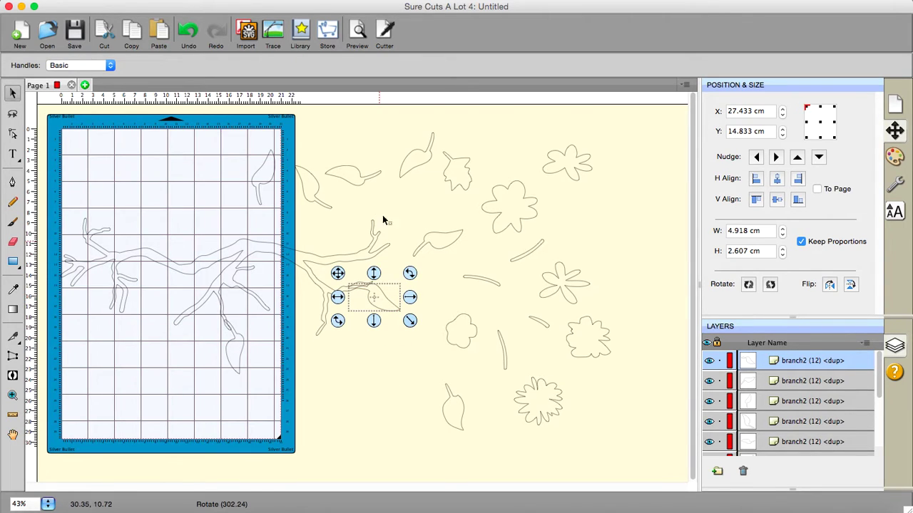
pyautogui.moveTo(358, 179); pyautogui.dragTo(157, 327)
pyautogui.moveTo(265, 179); pyautogui.dragTo(207, 181)
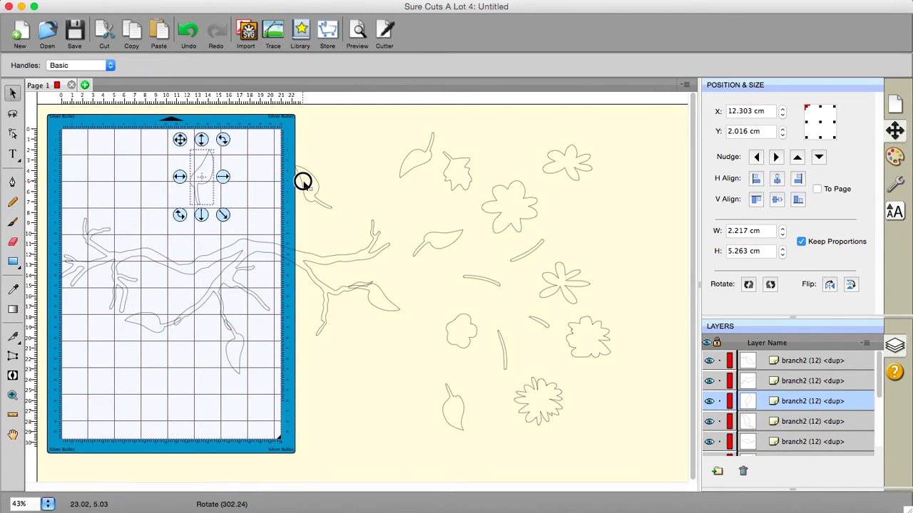
pyautogui.moveTo(306, 184); pyautogui.dragTo(59, 212)
pyautogui.moveTo(204, 177); pyautogui.dragTo(365, 150)
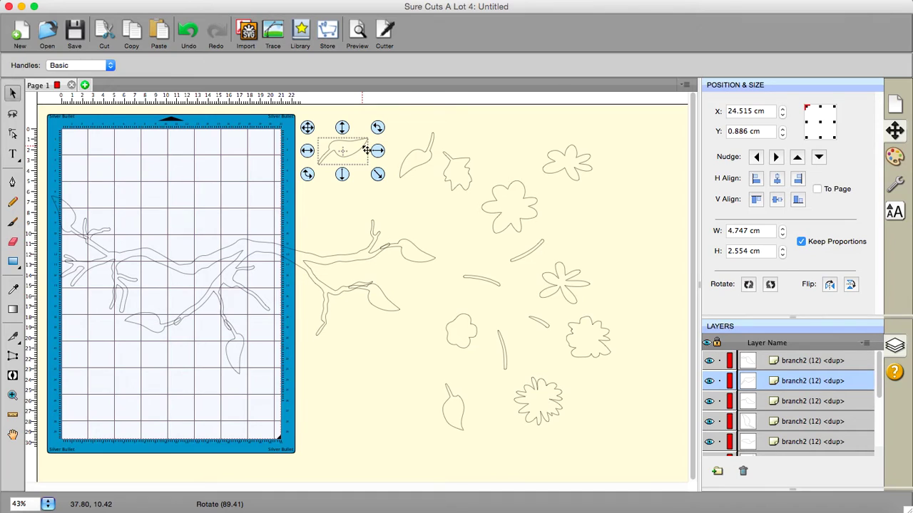
pyautogui.moveTo(350, 150); pyautogui.dragTo(623, 224)
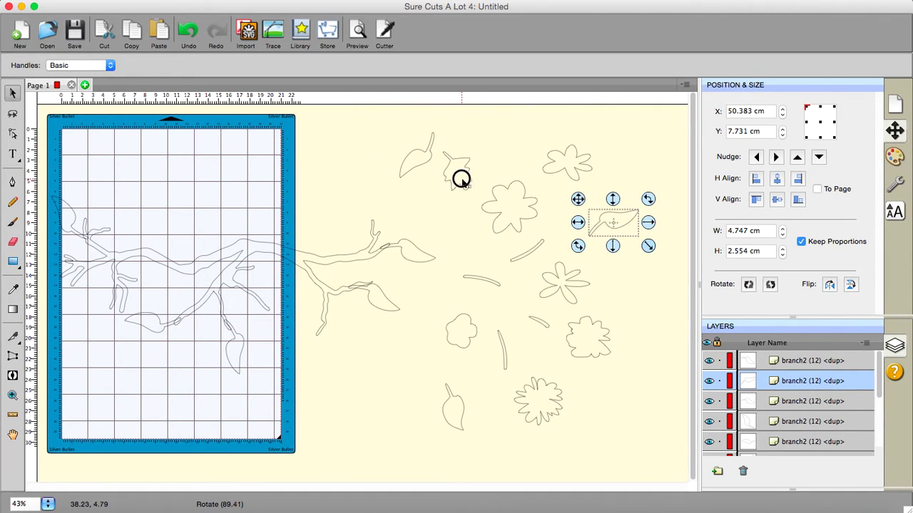
pyautogui.moveTo(461, 178); pyautogui.dragTo(329, 182)
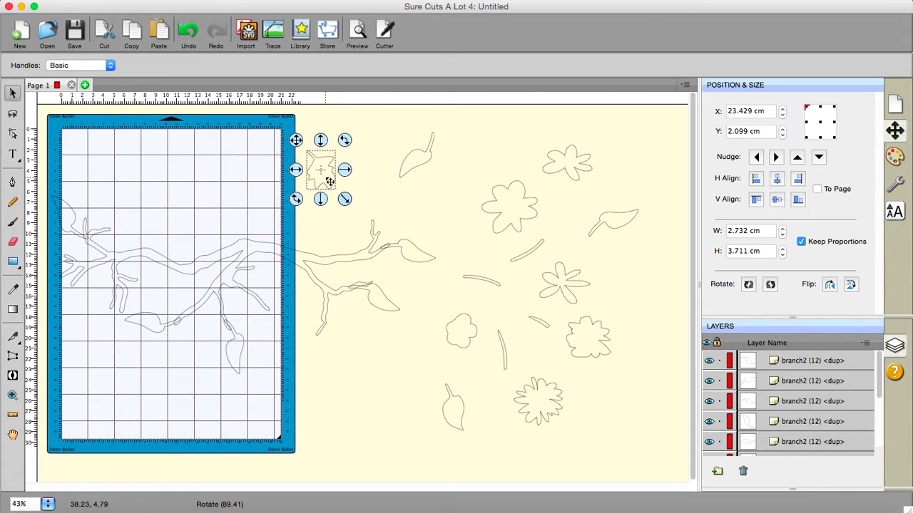
# Step: Duplicate the small maple leaf into a row of 4 columns
pyautogui.click(193, 1)
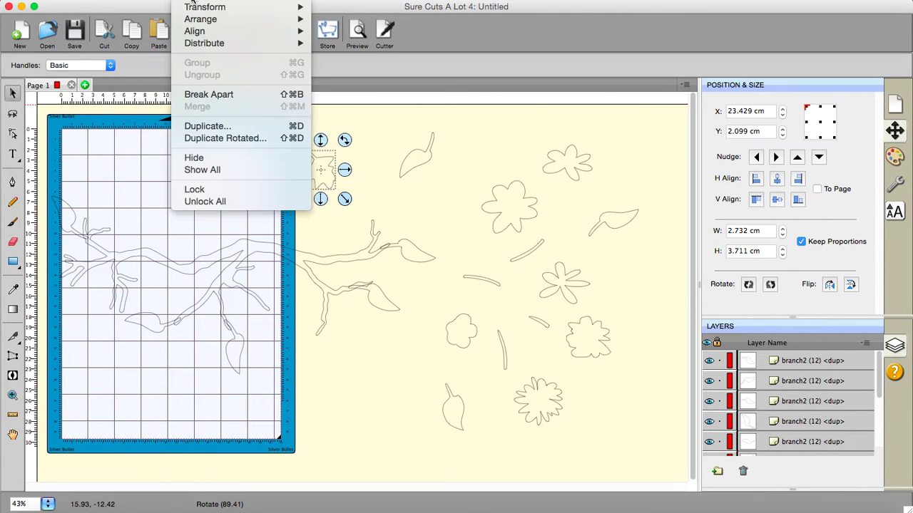
pyautogui.click(207, 126)
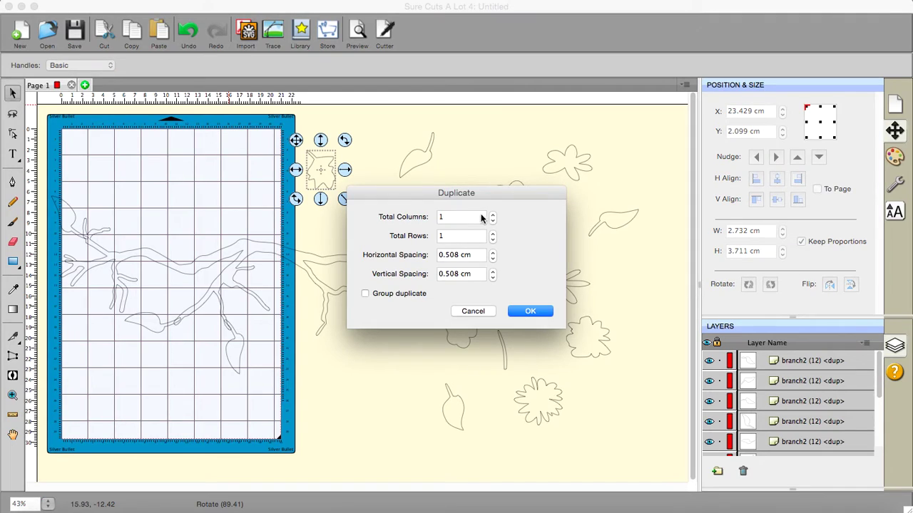
pyautogui.click(491, 214)
pyautogui.click(492, 215)
pyautogui.click(492, 214)
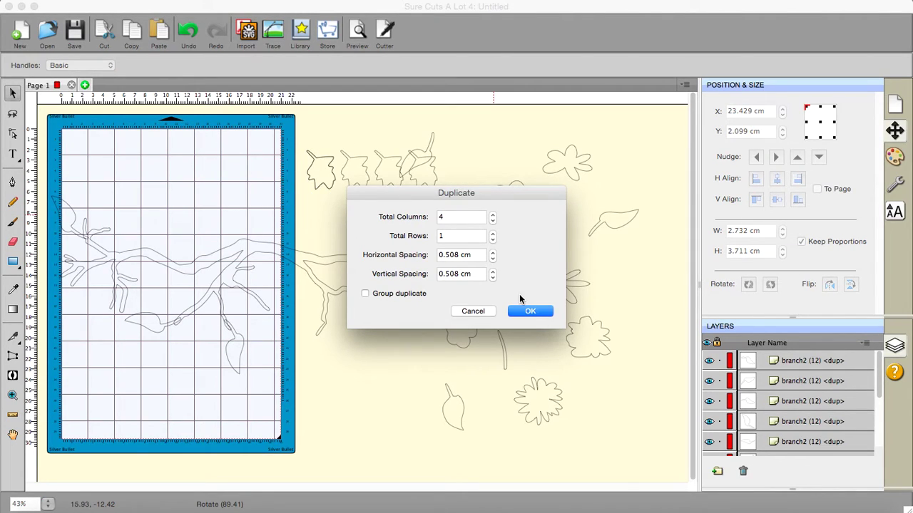
pyautogui.click(528, 312)
# Step: Scatter the maple leaf copies onto the branch, tilting one slightly
pyautogui.moveTo(430, 179); pyautogui.dragTo(402, 402)
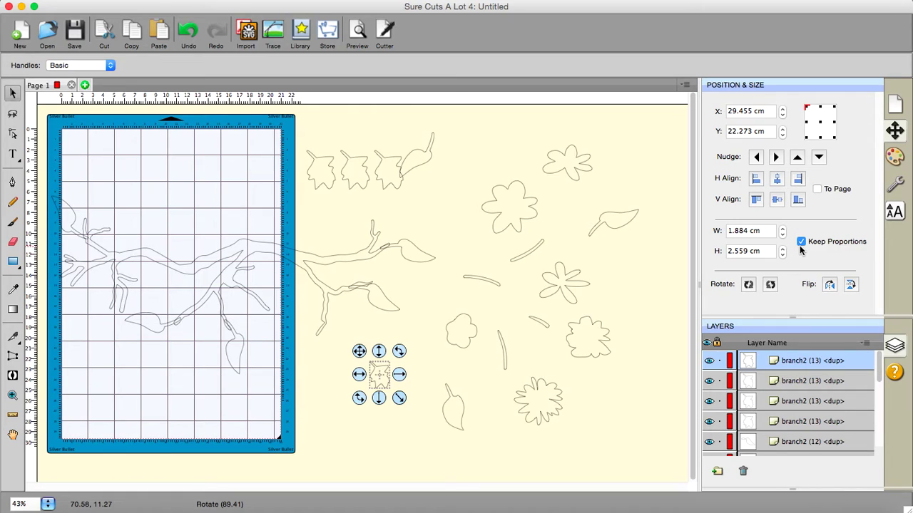
pyautogui.moveTo(380, 385); pyautogui.dragTo(333, 343)
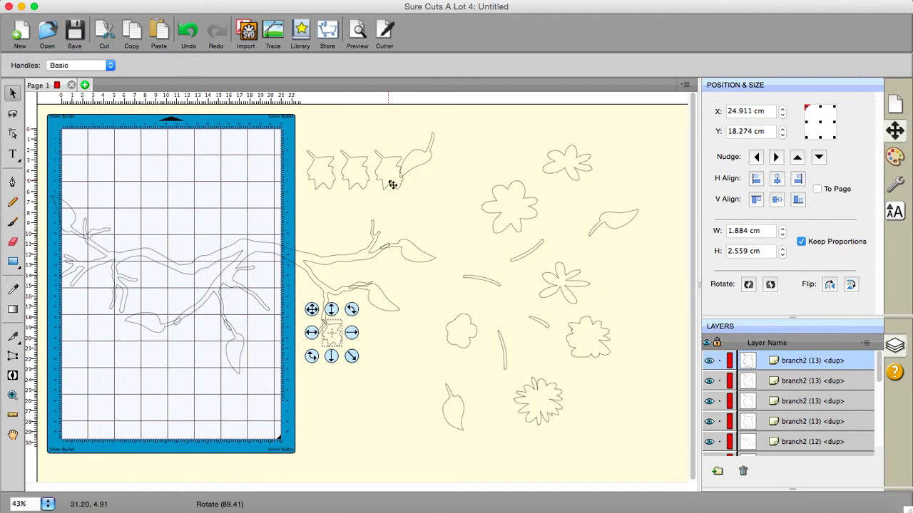
pyautogui.moveTo(392, 185); pyautogui.dragTo(347, 292)
pyautogui.moveTo(360, 178); pyautogui.dragTo(222, 175)
pyautogui.moveTo(240, 139); pyautogui.dragTo(251, 200)
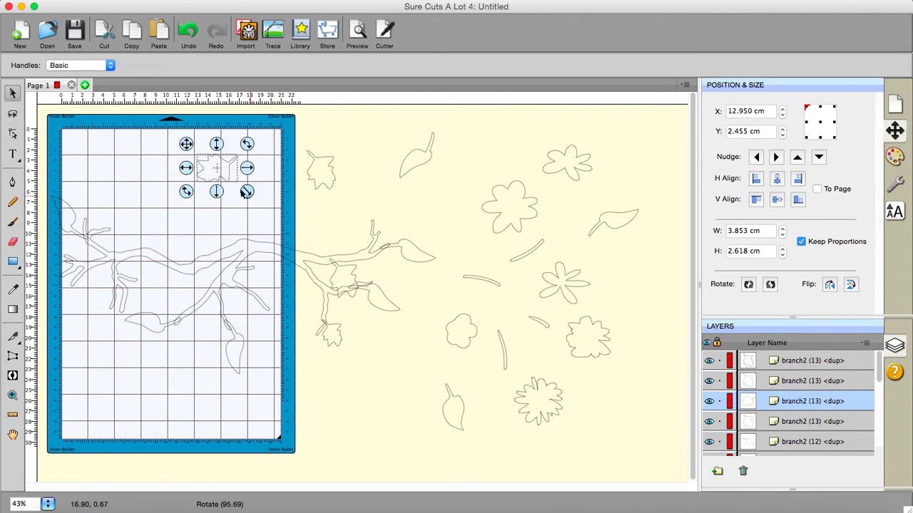
pyautogui.moveTo(218, 167); pyautogui.dragTo(99, 287)
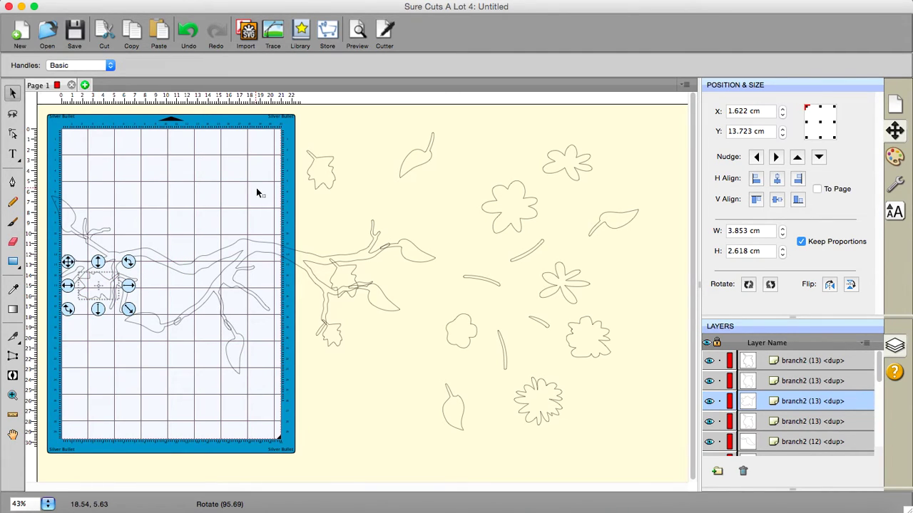
# Step: Place a flower and a small curved leaf on the branch, shrinking the spiky flower to 2.489 × 2.477 cm
pyautogui.click(342, 214)
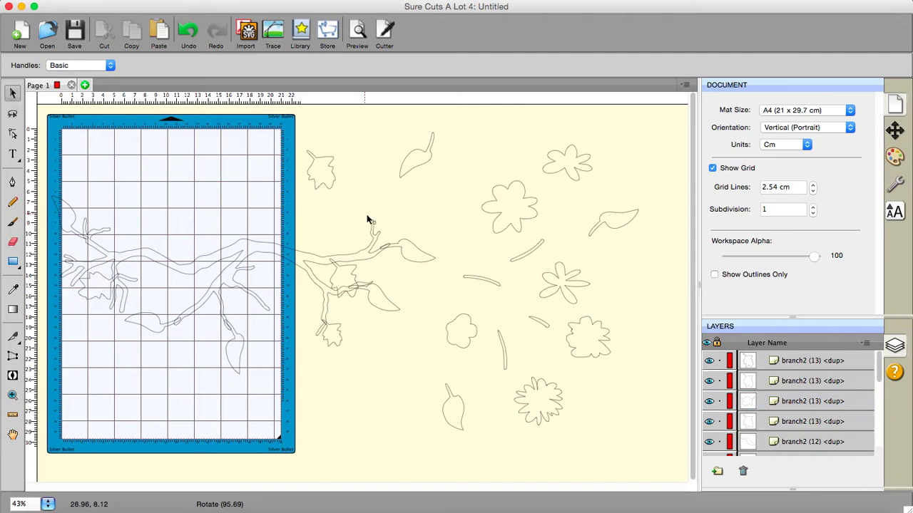
pyautogui.moveTo(522, 226); pyautogui.dragTo(404, 280)
pyautogui.click(331, 408)
pyautogui.moveTo(482, 282); pyautogui.dragTo(374, 259)
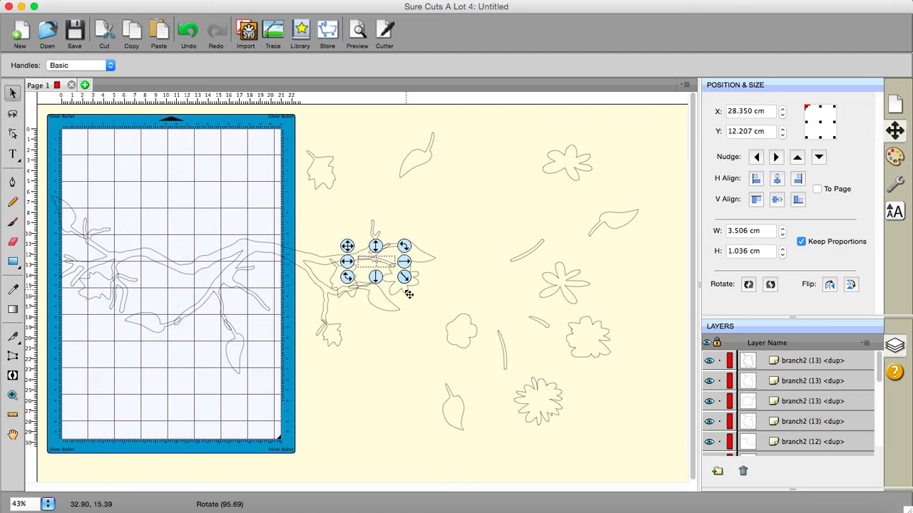
pyautogui.moveTo(408, 295); pyautogui.dragTo(403, 284)
pyautogui.moveTo(527, 252)
pyautogui.mouseDown()
pyautogui.moveTo(434, 257)
pyautogui.moveTo(265, 293)
pyautogui.moveTo(524, 309)
pyautogui.moveTo(526, 264)
pyautogui.moveTo(206, 304)
pyautogui.moveTo(169, 293)
pyautogui.moveTo(188, 275)
pyautogui.mouseUp()
pyautogui.click(551, 405)
pyautogui.moveTo(577, 438); pyautogui.dragTo(172, 281)
# Step: Copy and paste the small flower, nudging the copy right and down
pyautogui.rightClick(171, 283)
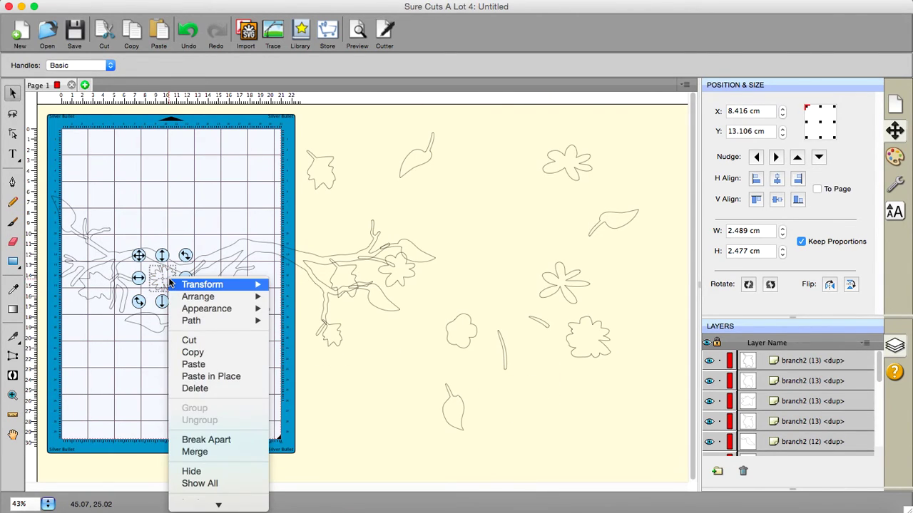
pyautogui.click(200, 354)
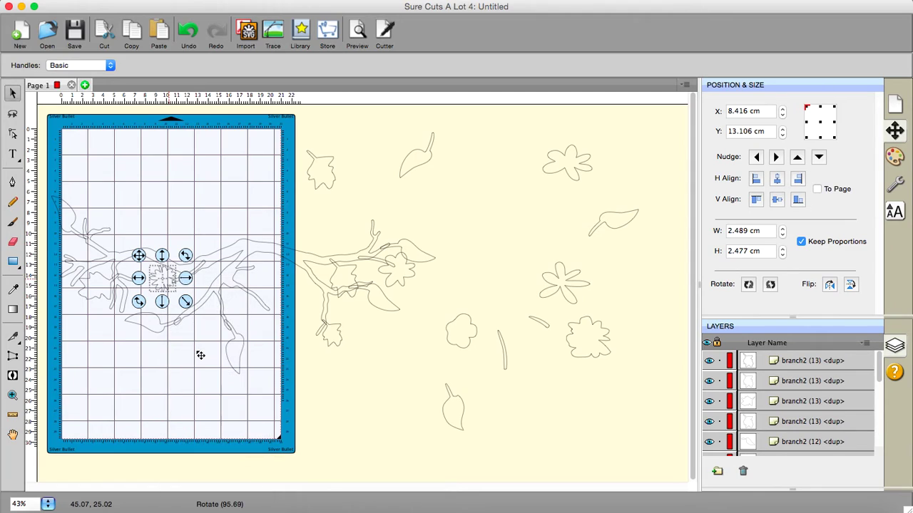
pyautogui.rightClick(200, 355)
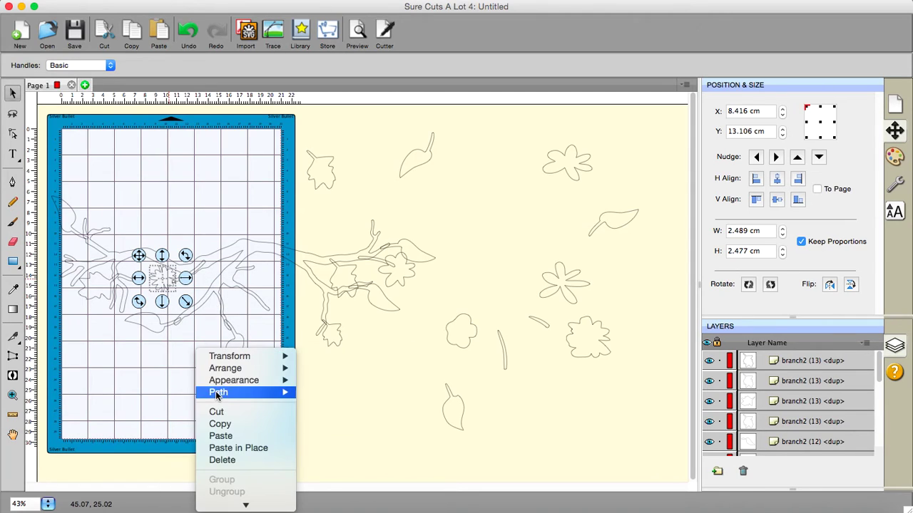
pyautogui.click(226, 448)
pyautogui.press('Right')
pyautogui.press('Right')
pyautogui.press('Right')
pyautogui.press('Right')
pyautogui.press('Right')
pyautogui.press('Right')
pyautogui.press('Right')
pyautogui.press('Right')
pyautogui.press('Right')
pyautogui.press('Right')
pyautogui.press('Right')
pyautogui.press('Right')
pyautogui.press('Right')
pyautogui.press('Right')
pyautogui.press('Right')
pyautogui.press('Right')
pyautogui.press('Down')
pyautogui.press('Down')
pyautogui.press('Down')
pyautogui.press('Down')
pyautogui.press('Down')
pyautogui.press('Down')
pyautogui.press('Down')
pyautogui.press('Down')
pyautogui.press('Down')
pyautogui.press('Down')
pyautogui.press('Down')
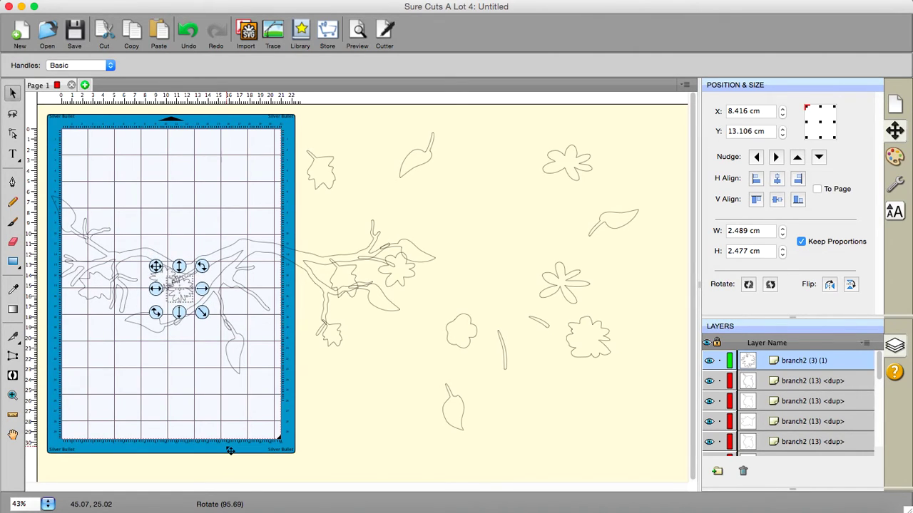
# Step: Paste another flower copy and move the 4.787 × 3.973 cm five-petal flower onto the branch
pyautogui.rightClick(187, 282)
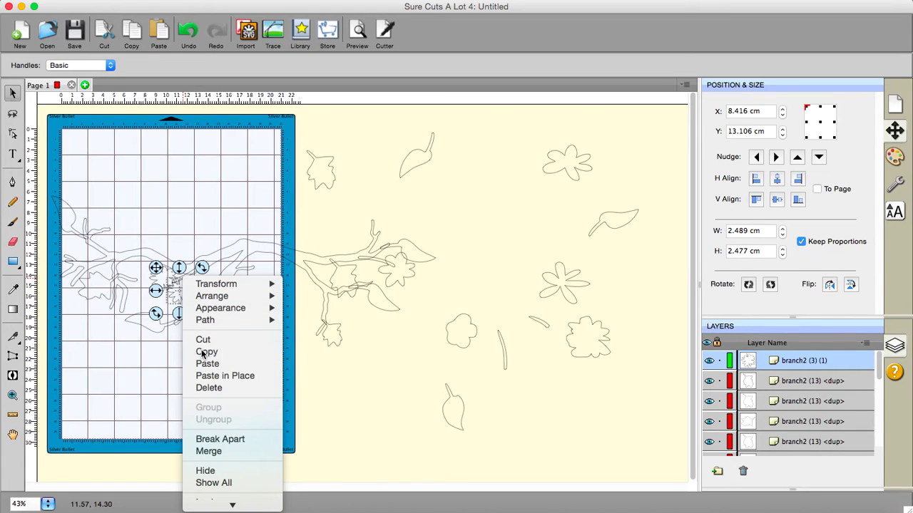
pyautogui.click(204, 353)
pyautogui.rightClick(193, 296)
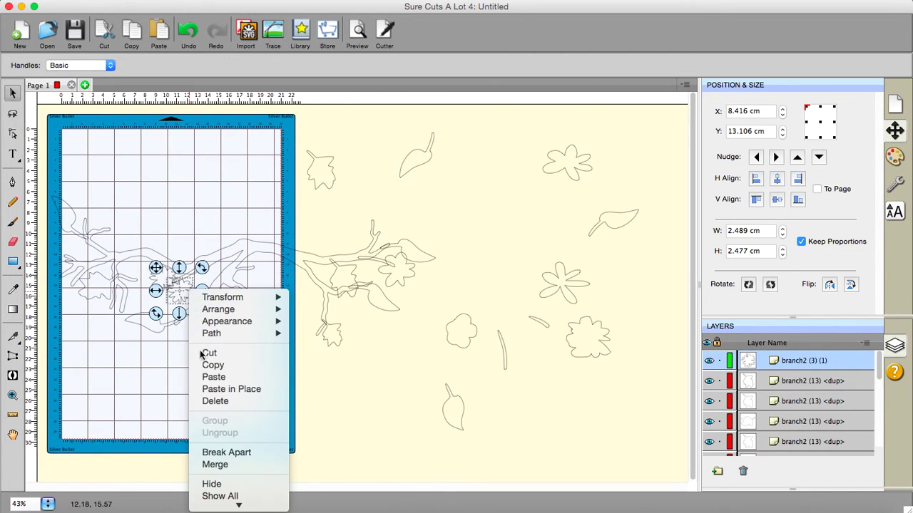
pyautogui.click(211, 378)
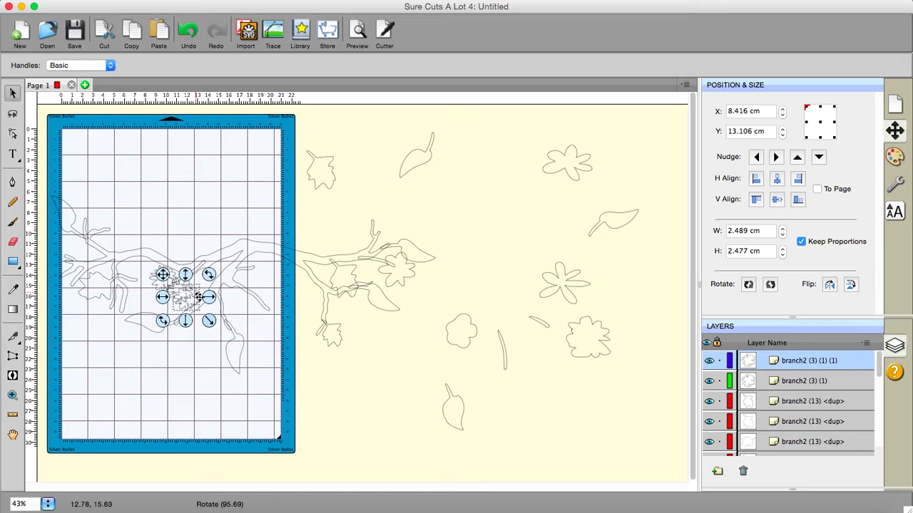
pyautogui.moveTo(198, 305); pyautogui.dragTo(164, 303)
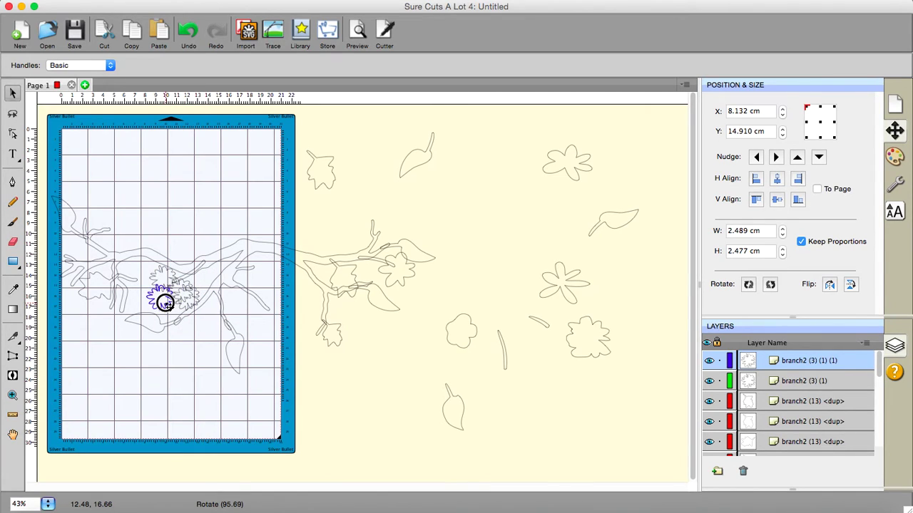
pyautogui.click(200, 392)
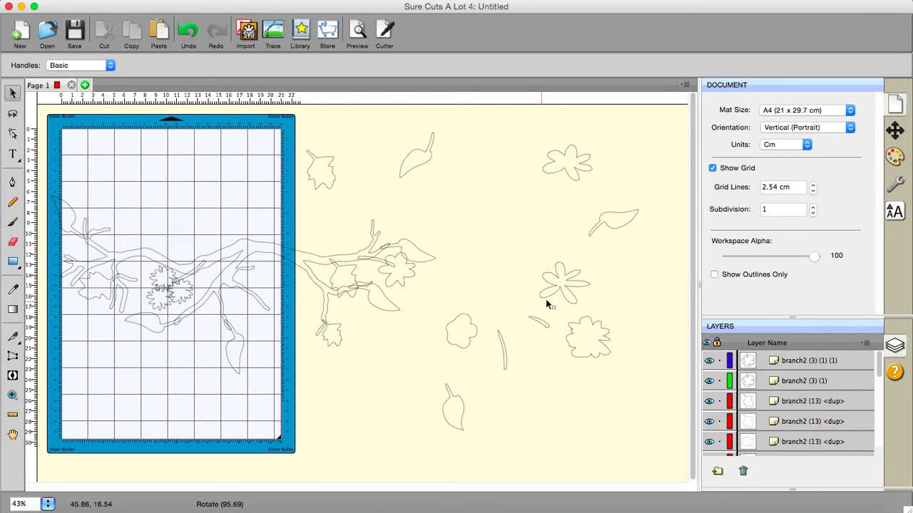
pyautogui.moveTo(554, 283); pyautogui.dragTo(336, 312)
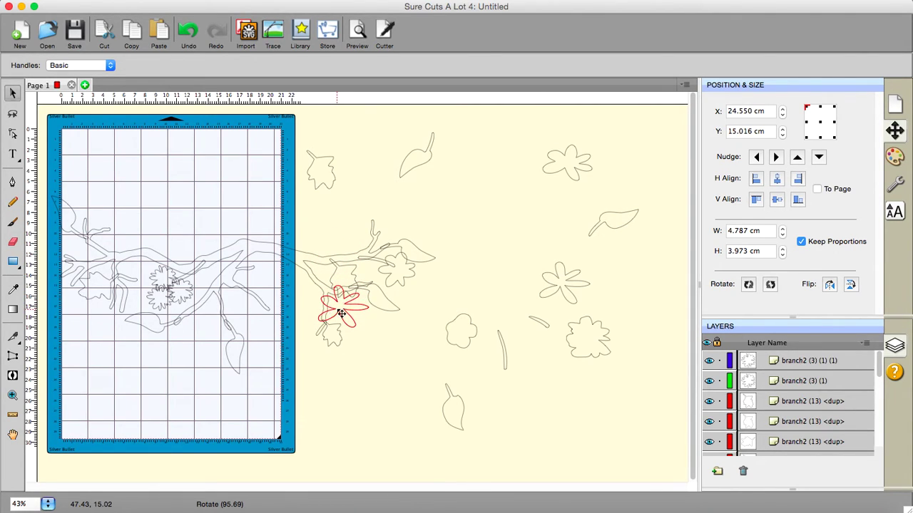
# Step: Move the small loose flower, a leaf and the thin blade into the upper-right pile
pyautogui.click(397, 399)
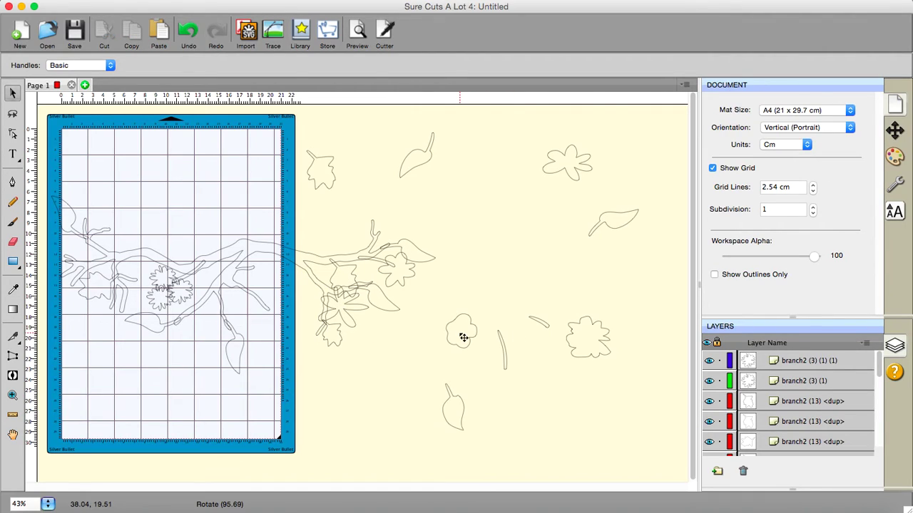
pyautogui.click(537, 192)
pyautogui.moveTo(537, 192); pyautogui.dragTo(564, 188)
pyautogui.moveTo(427, 164); pyautogui.dragTo(610, 175)
pyautogui.click(542, 179)
pyautogui.click(611, 175)
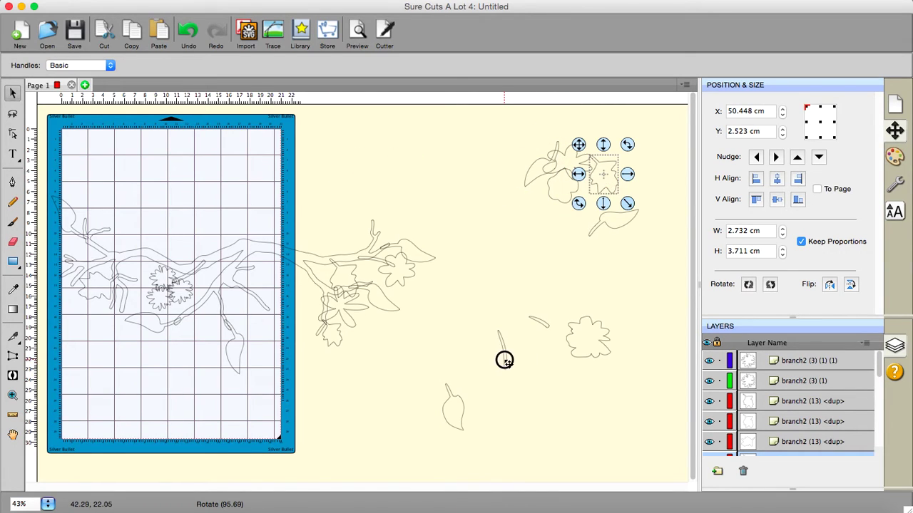
pyautogui.moveTo(505, 360); pyautogui.dragTo(569, 246)
# Step: Add the bottom leaf and a flower to the pile, then select the whole 36.704 × 16.993 cm branch
pyautogui.click(569, 245)
pyautogui.moveTo(460, 408); pyautogui.dragTo(581, 241)
pyautogui.click(582, 241)
pyautogui.moveTo(542, 320); pyautogui.dragTo(565, 292)
pyautogui.click(555, 242)
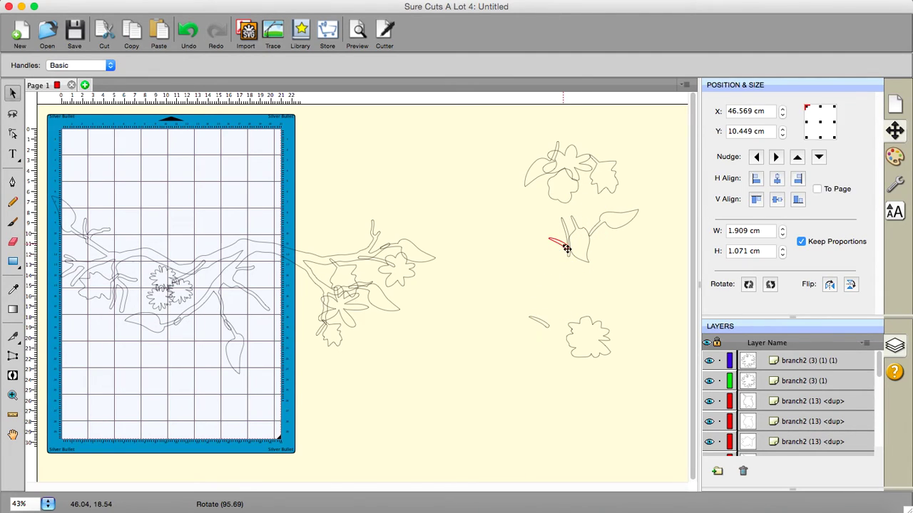
pyautogui.moveTo(593, 340); pyautogui.dragTo(600, 218)
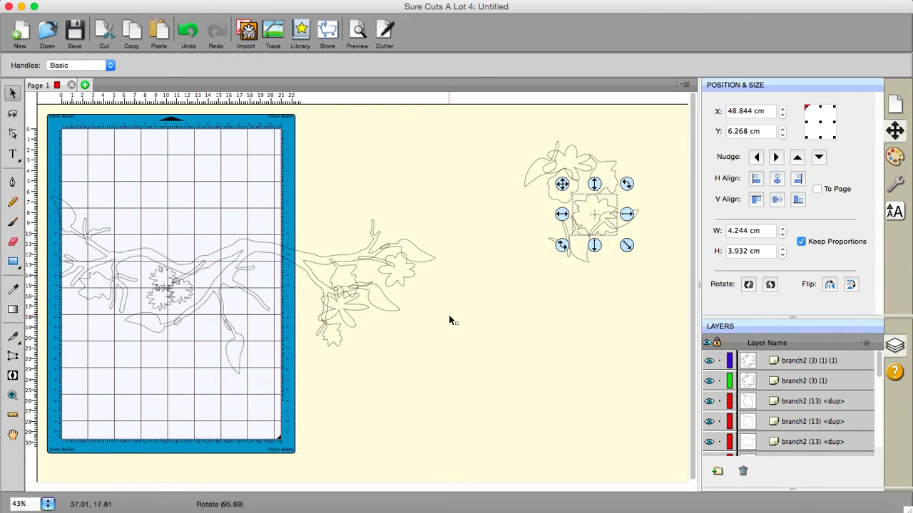
pyautogui.moveTo(33, 161); pyautogui.dragTo(472, 439)
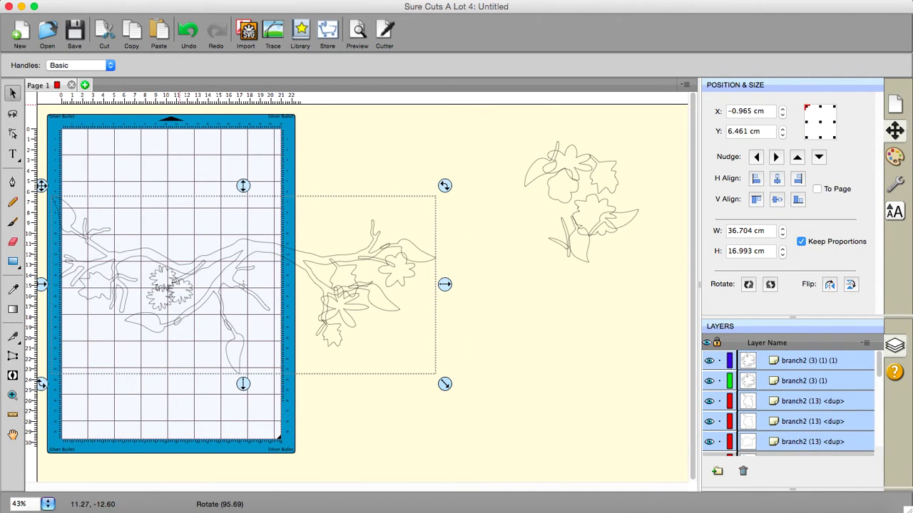
# Step: Union the selected branch, leaves and flowers into a single shape
pyautogui.click(214, 0)
pyautogui.click(232, 10)
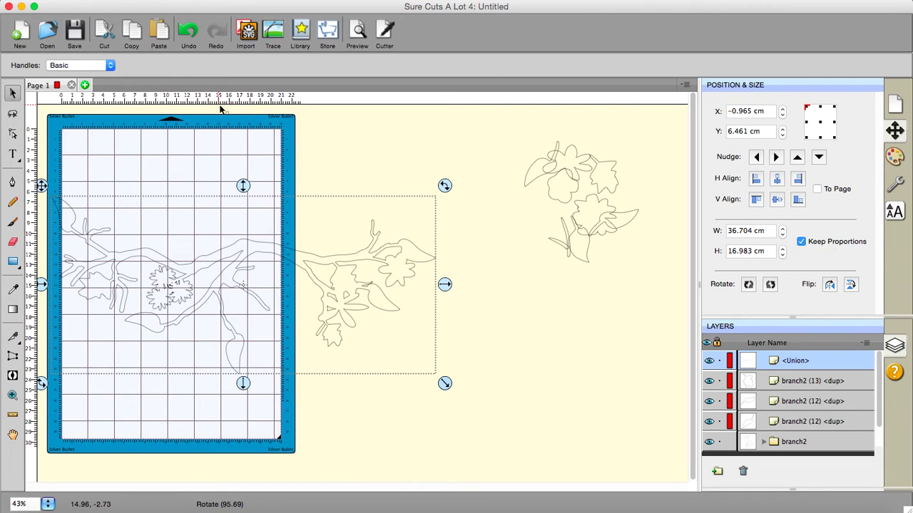
pyautogui.click(223, 129)
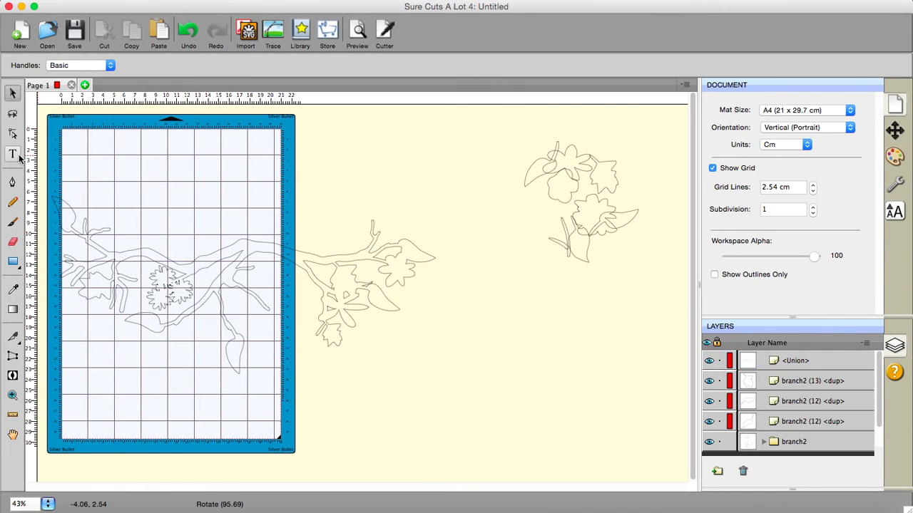
pyautogui.click(13, 154)
pyautogui.moveTo(502, 202); pyautogui.dragTo(502, 409)
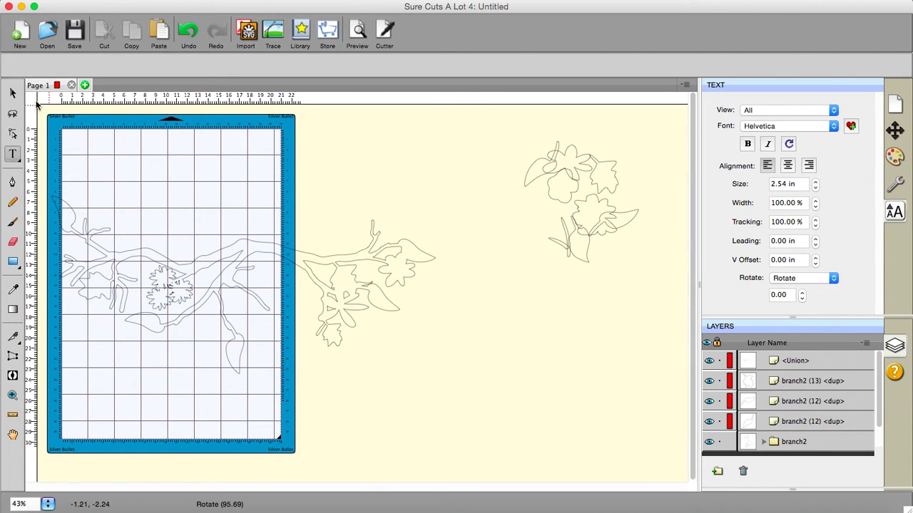
# Step: Simplify the unioned branch at threshold 89, cutting it from 805 to 390 nodes
pyautogui.click(15, 94)
pyautogui.moveTo(41, 169); pyautogui.dragTo(464, 426)
pyautogui.click(232, 2)
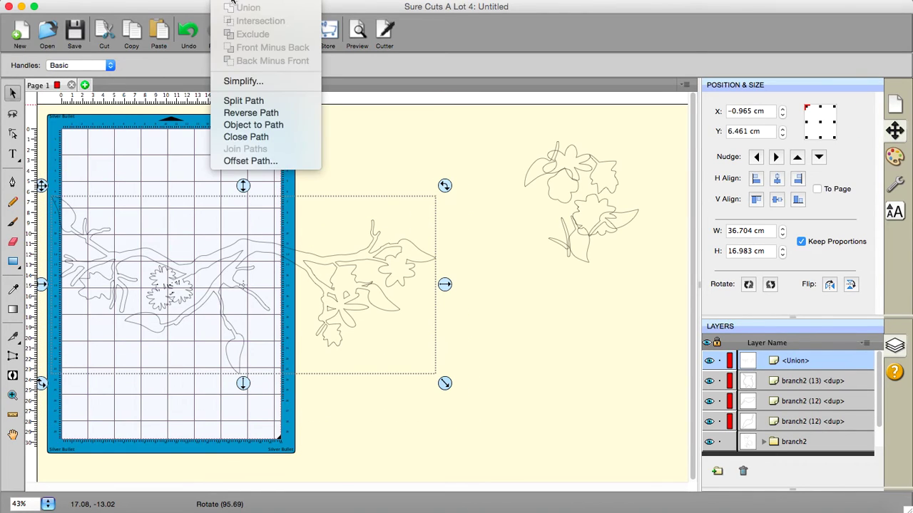
pyautogui.click(246, 80)
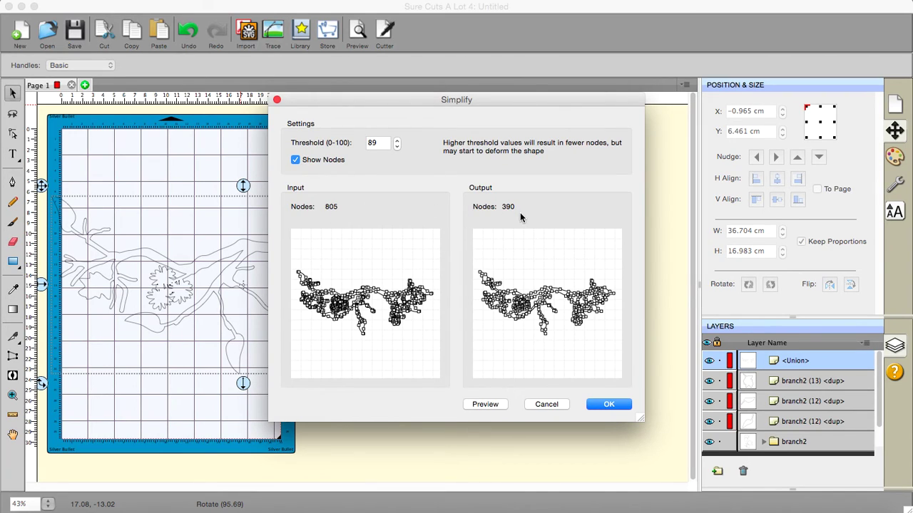
pyautogui.click(609, 404)
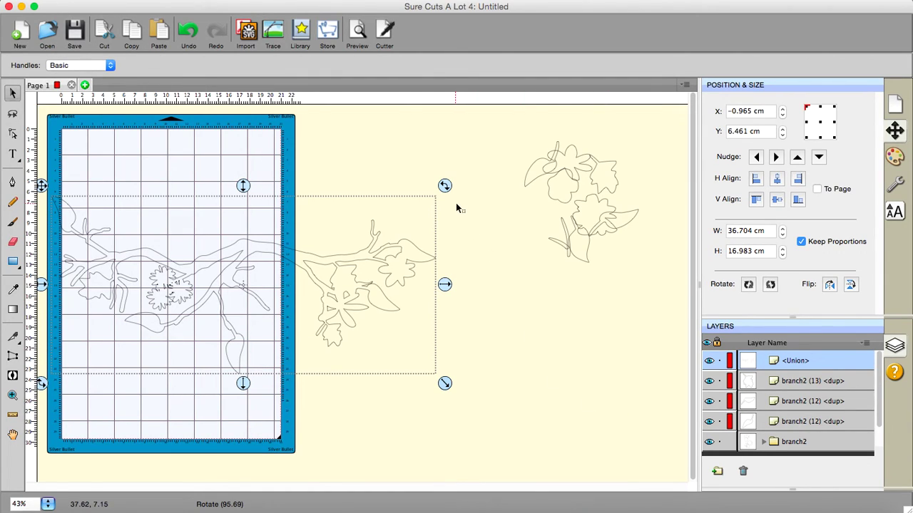
# Step: Give the unioned branch a solid black colour fill
pyautogui.click(895, 155)
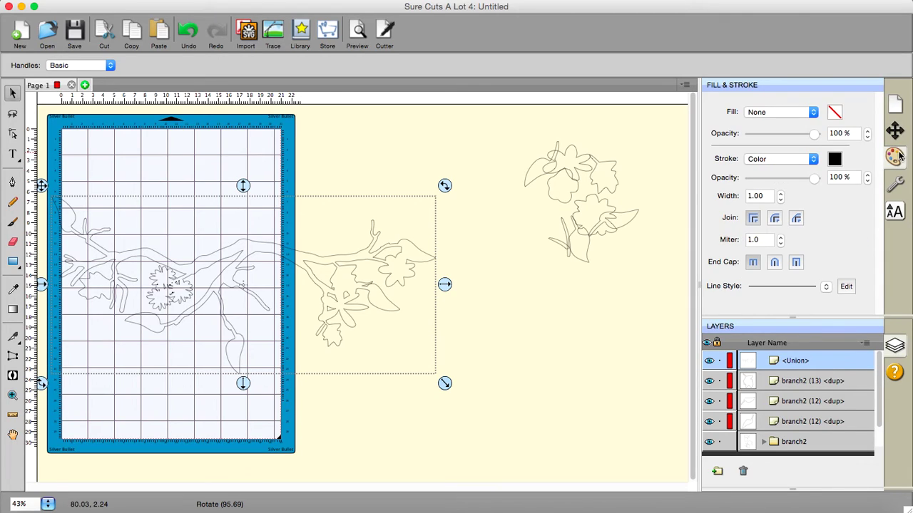
pyautogui.click(811, 111)
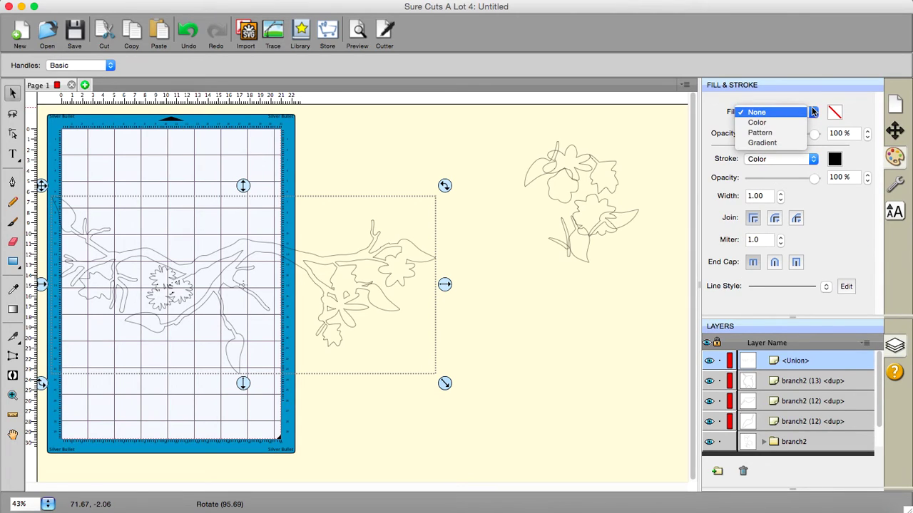
pyautogui.click(775, 125)
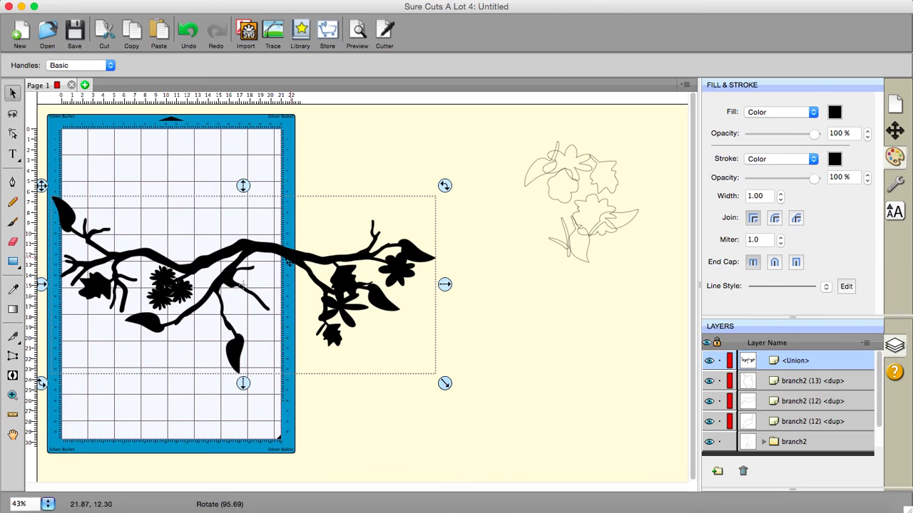
# Step: Move the black branch to the top of the mat and shrink it to 6.656 × 3.079 cm
pyautogui.moveTo(288, 262); pyautogui.dragTo(446, 314)
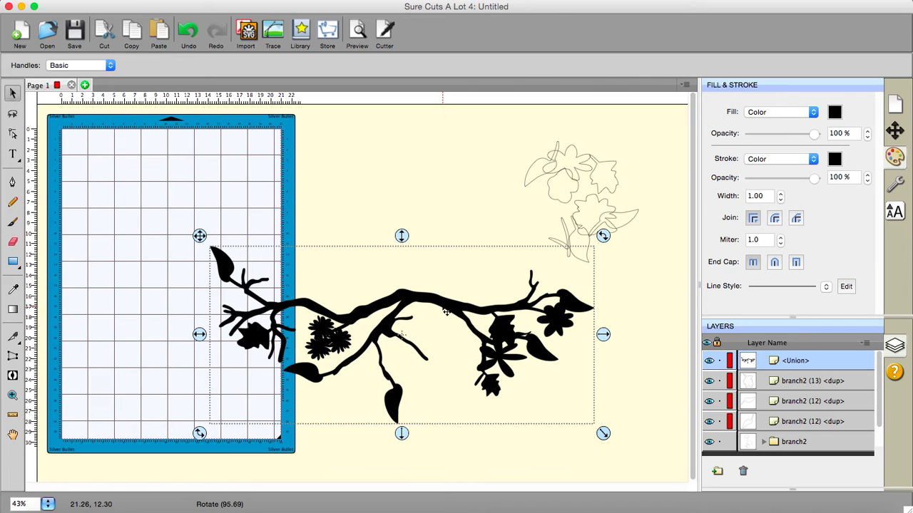
pyautogui.moveTo(603, 432); pyautogui.dragTo(333, 308)
pyautogui.moveTo(274, 268); pyautogui.dragTo(225, 165)
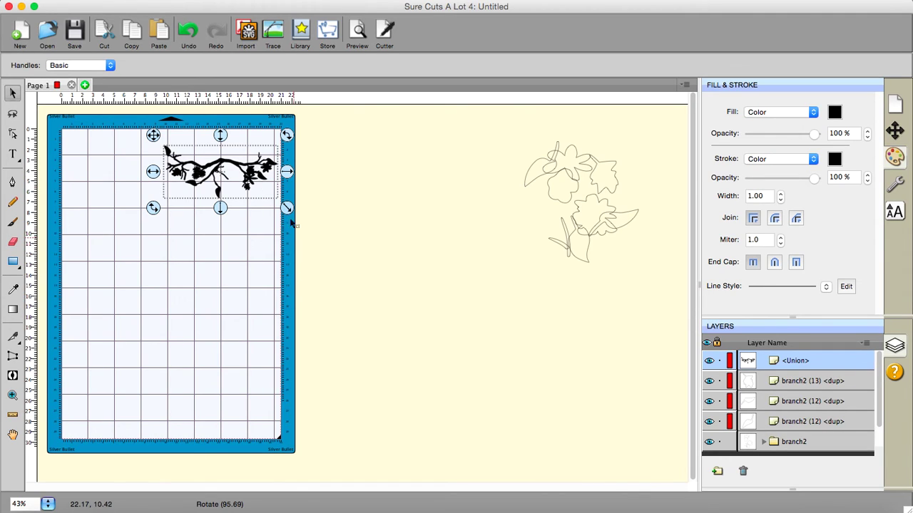
pyautogui.moveTo(286, 208); pyautogui.dragTo(254, 157)
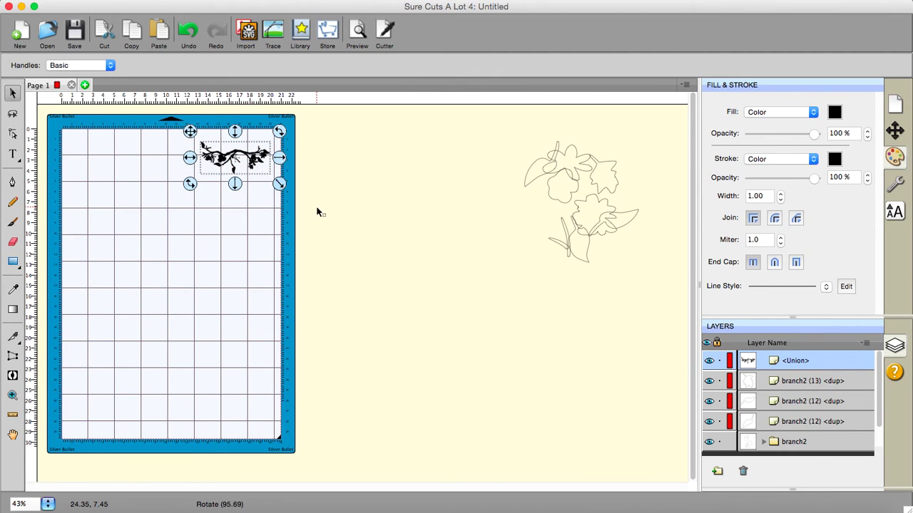
pyautogui.click(317, 209)
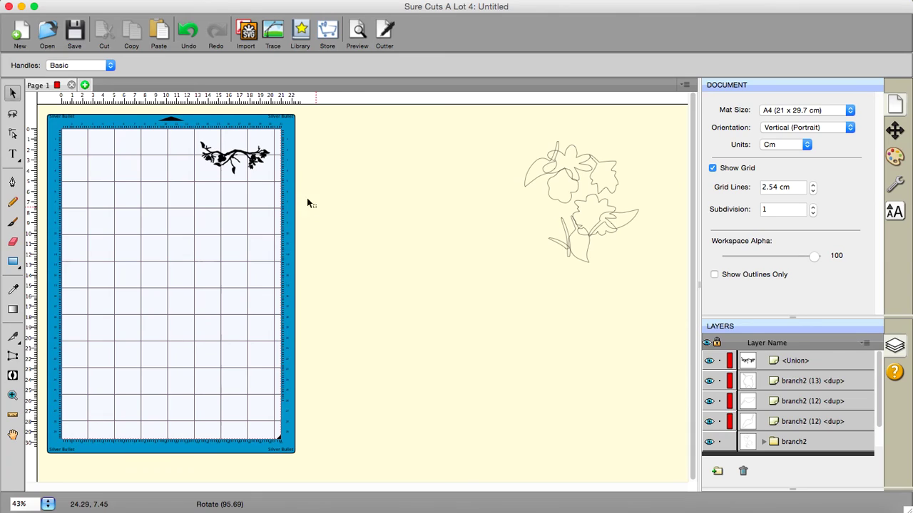
pyautogui.click(260, 163)
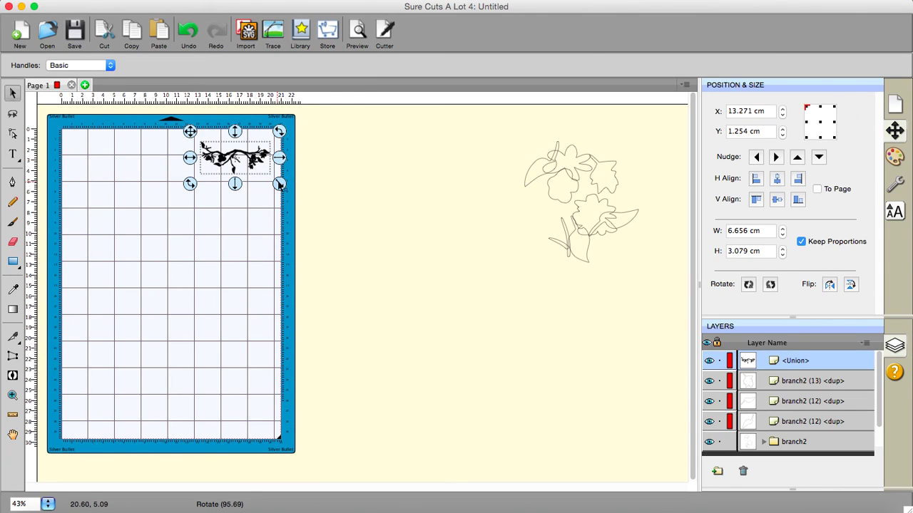
# Step: Scale the black branch with its corner handle to 17.379 × 8.040 cm across the mat's top
pyautogui.moveTo(280, 182); pyautogui.dragTo(459, 293)
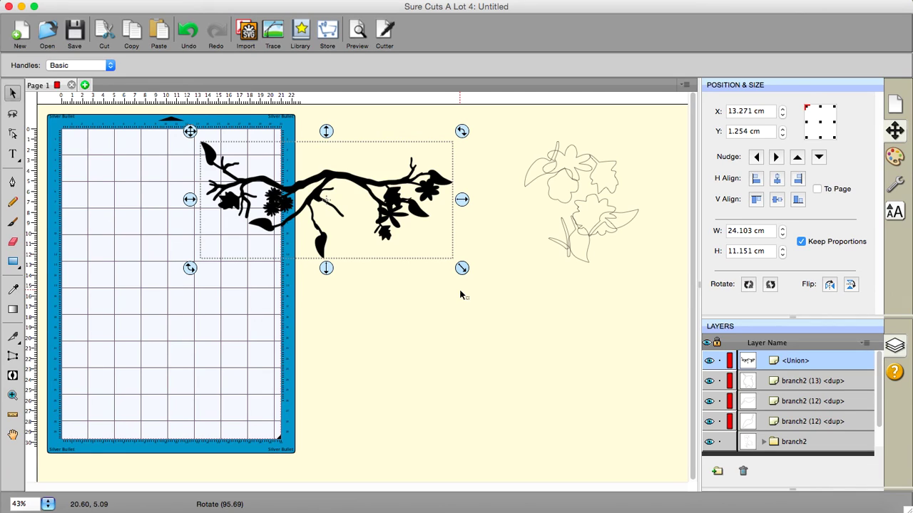
pyautogui.moveTo(462, 269); pyautogui.dragTo(392, 241)
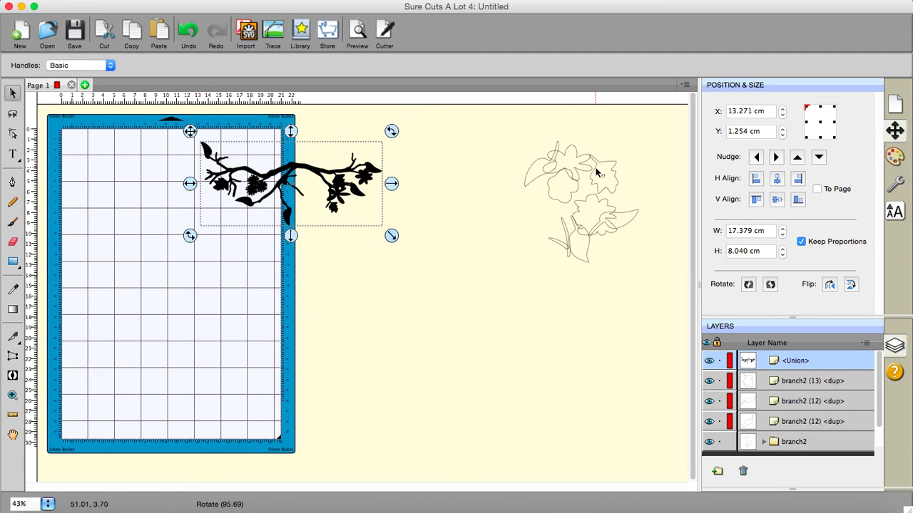